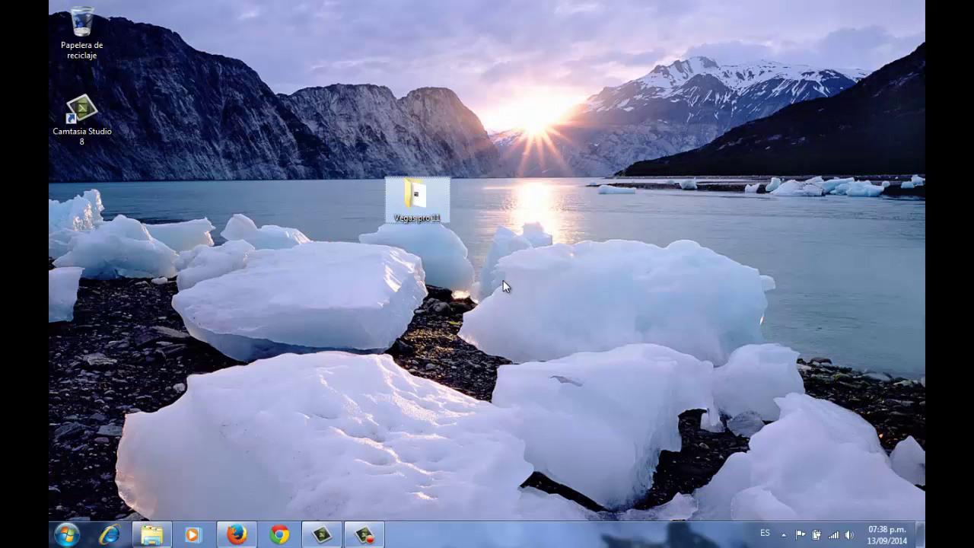
Step: Run vegaspro11.0.510_.exe as administrator from the Vegas pro 11 folder, then minimize Explorer
double_click(418, 200)
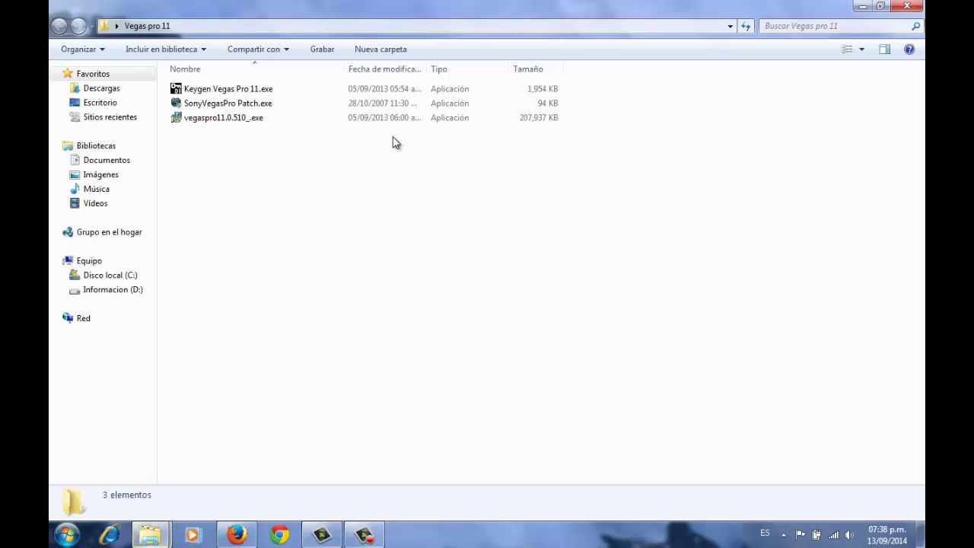
left_click(346, 122)
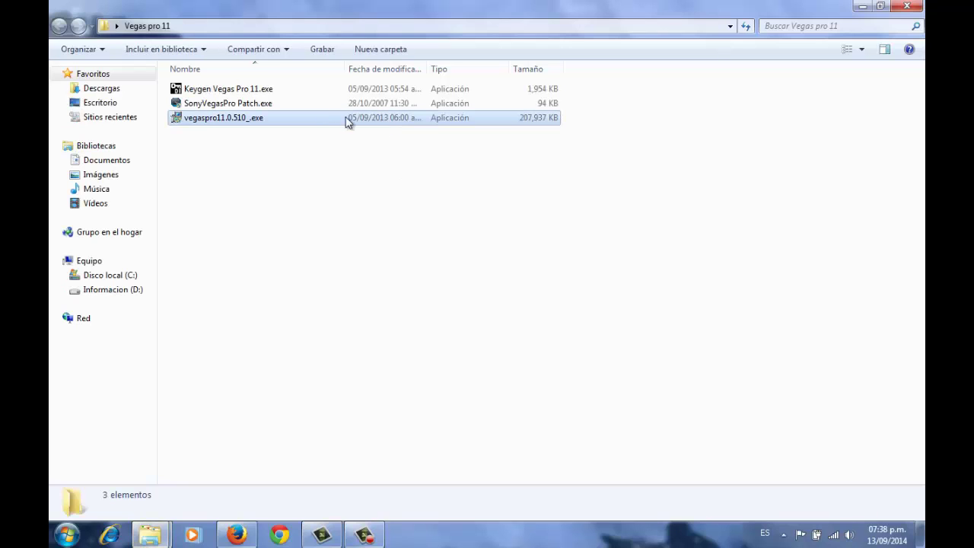
double_click(282, 120)
right_click(282, 124)
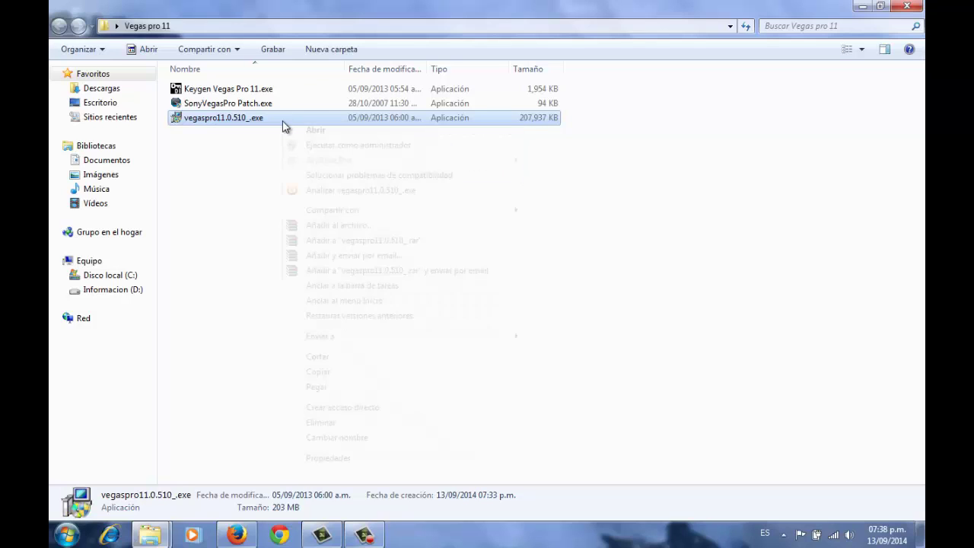
left_click(297, 145)
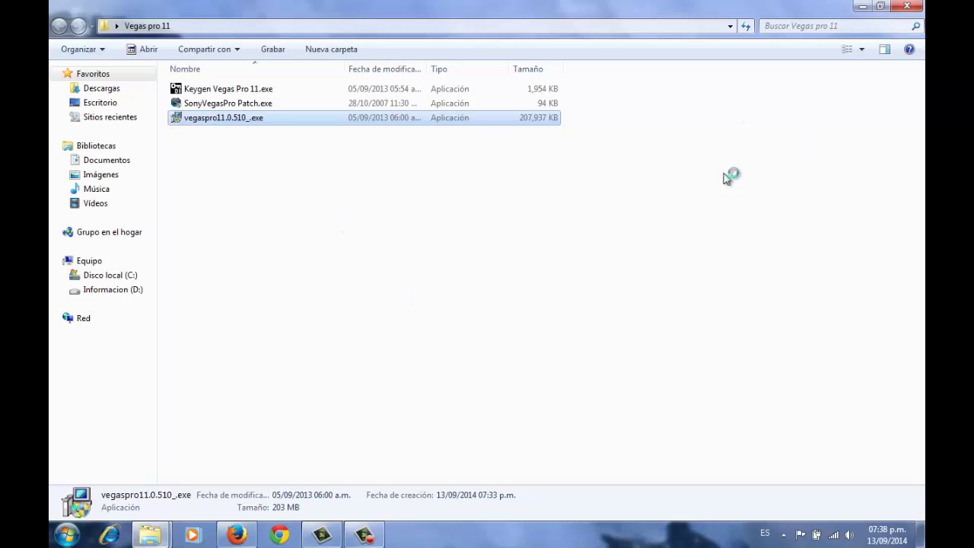
mouse_move(330, 533)
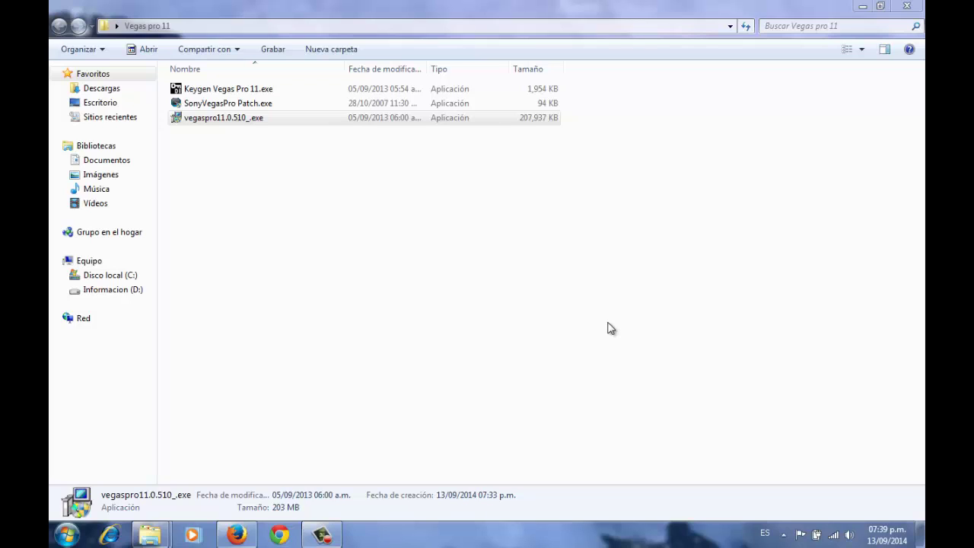
left_click(611, 328)
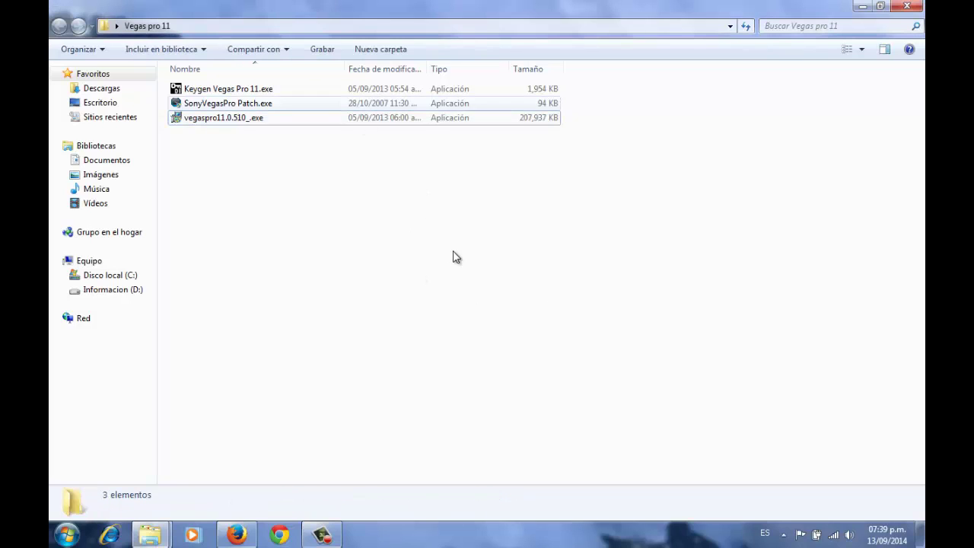
left_click(862, 8)
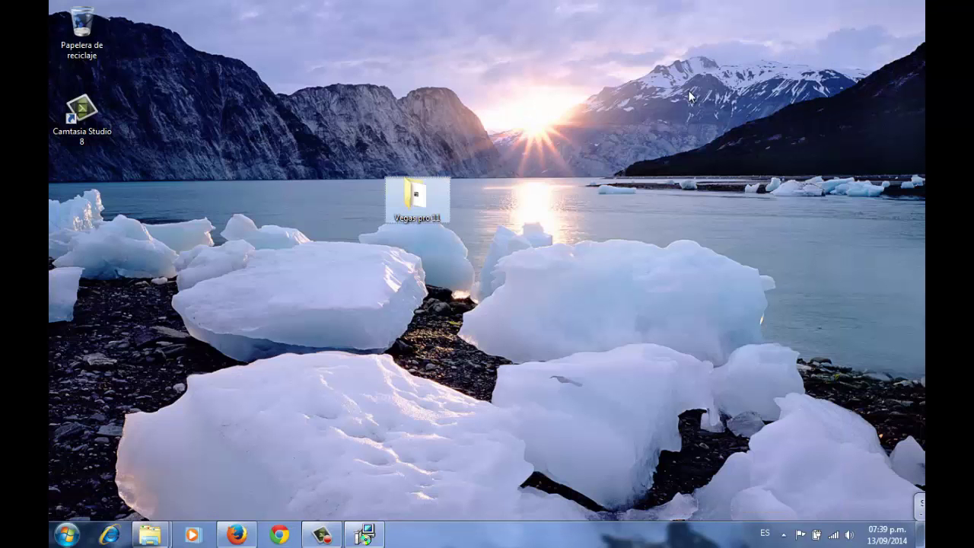
Step: Bring up the setup wizard and leave the setup language on Español
double_click(445, 180)
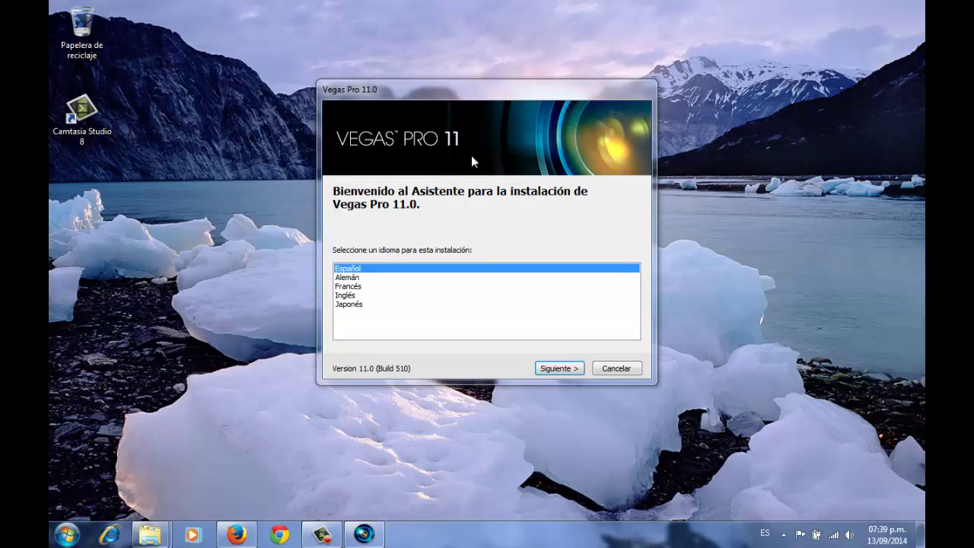
left_click(348, 286)
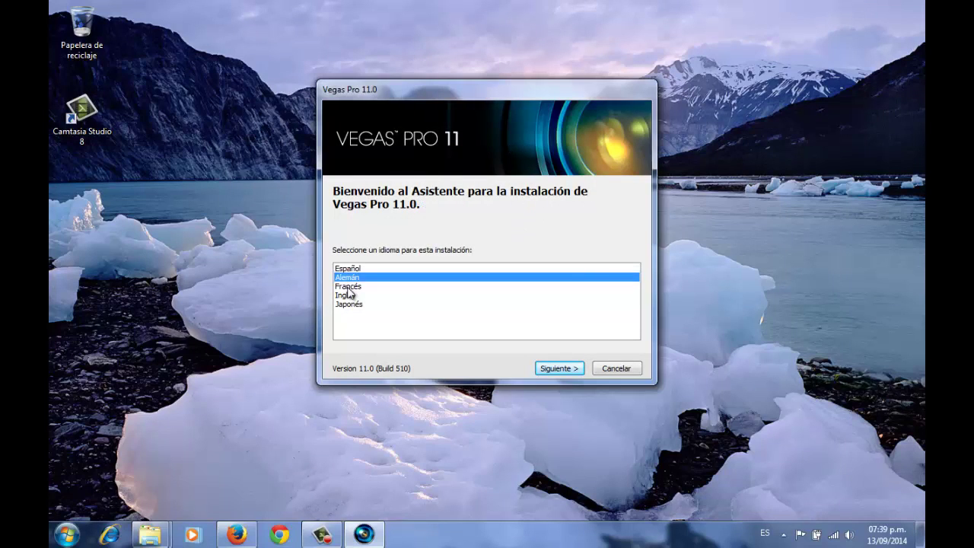
left_click(353, 295)
left_click(356, 304)
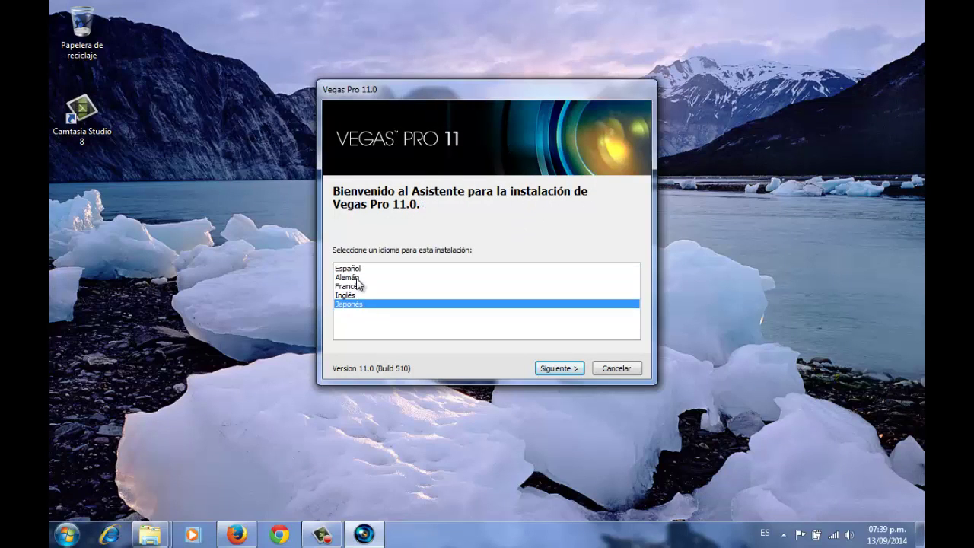
left_click(359, 278)
left_click(379, 269)
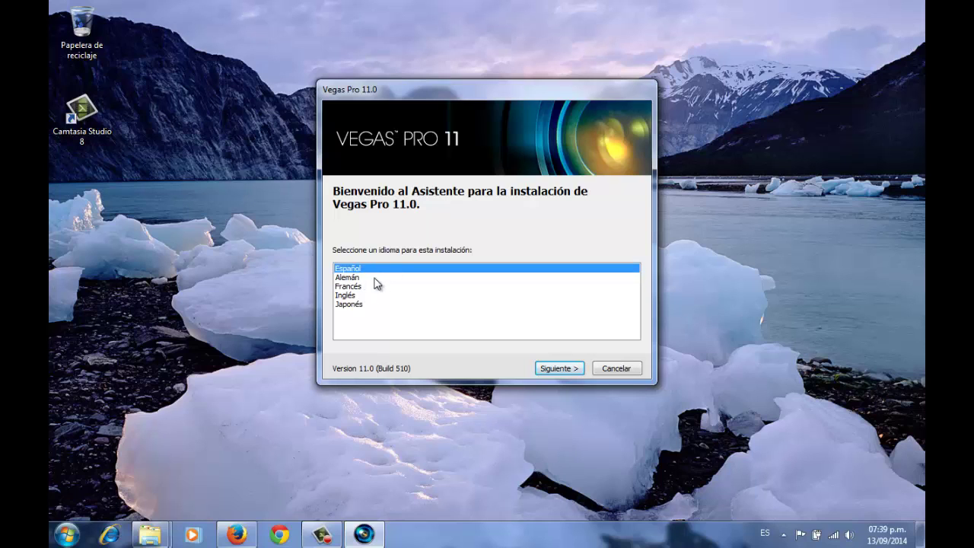
Step: Choose to download and install the latest version of Vegas Pro 11.0
left_click(560, 370)
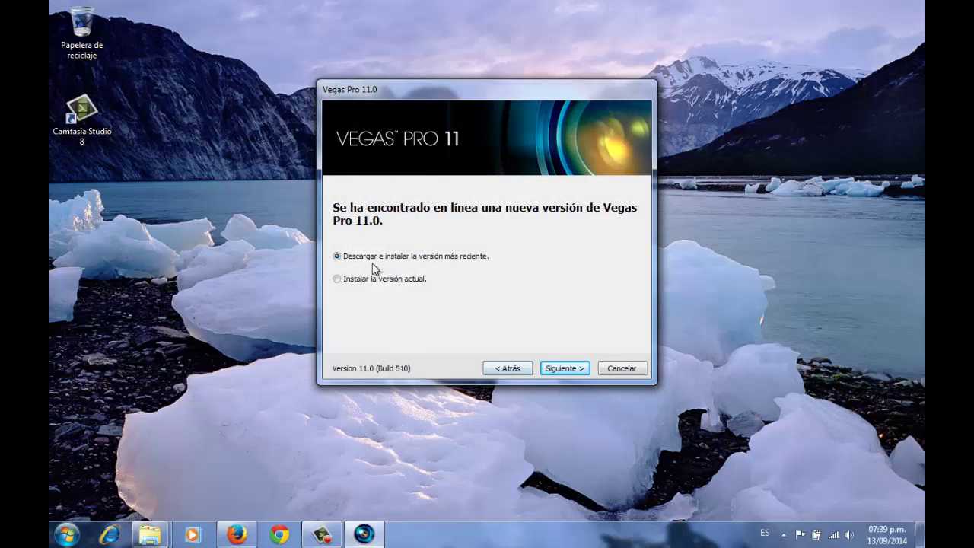
left_click(569, 367)
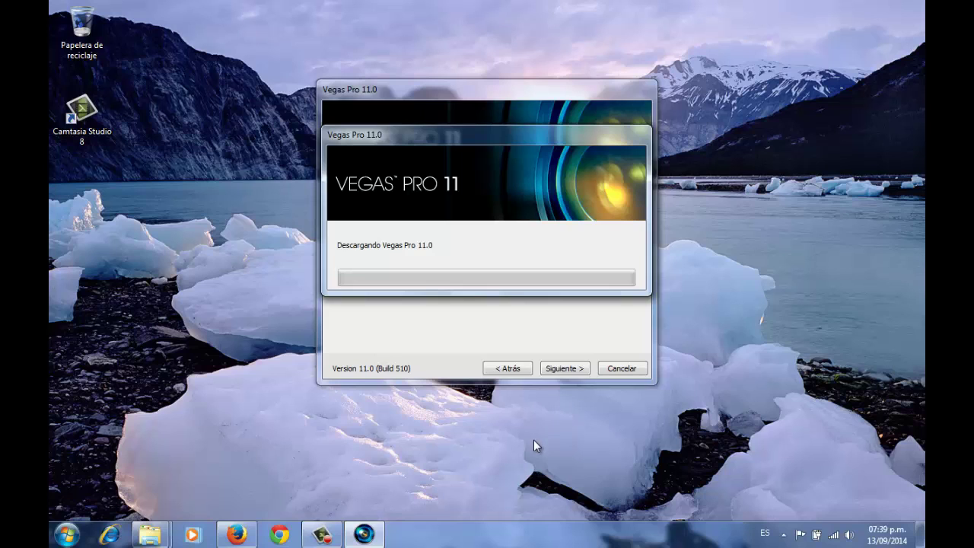
left_click(323, 536)
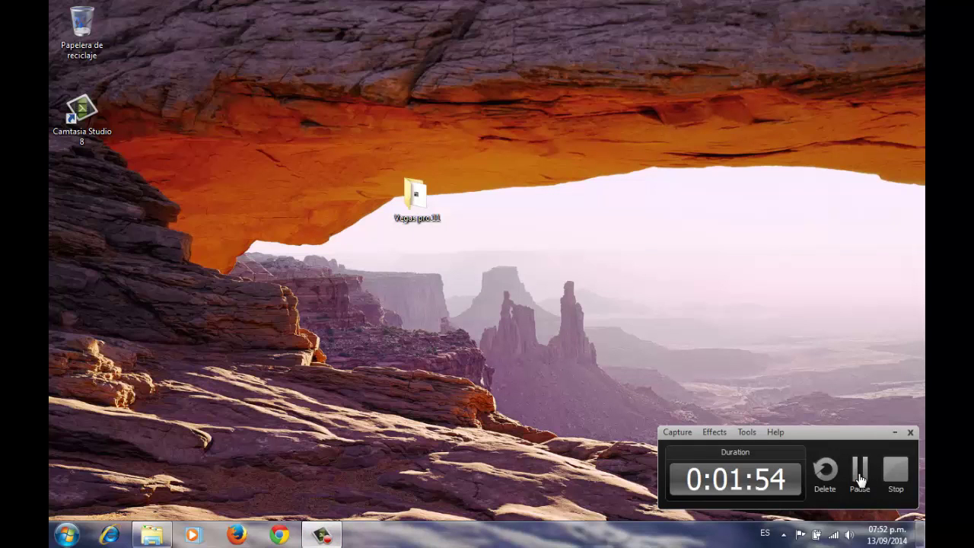
Step: Accept the license, add a desktop shortcut, and install into C:\Program Files\Sony\Vegas Pro 11.0\
key("F10")
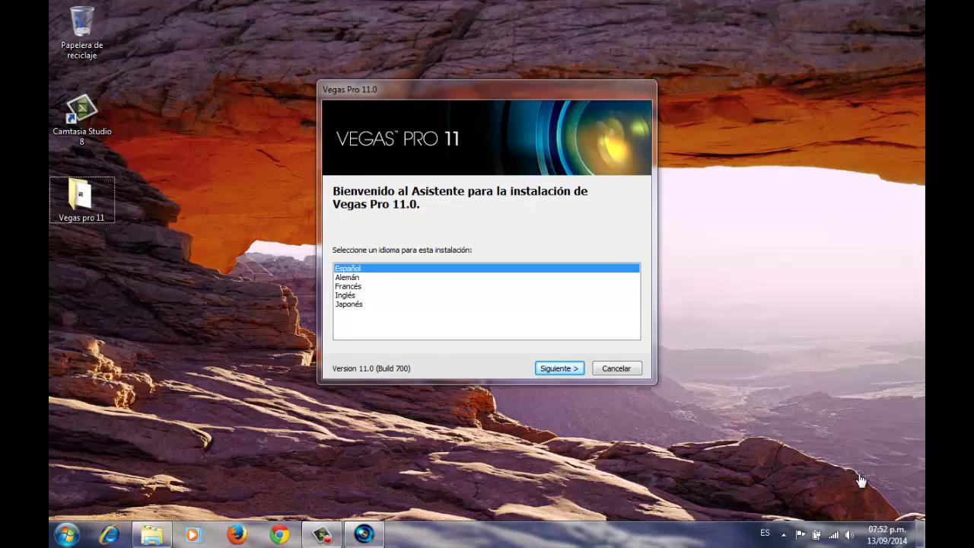
key("Return")
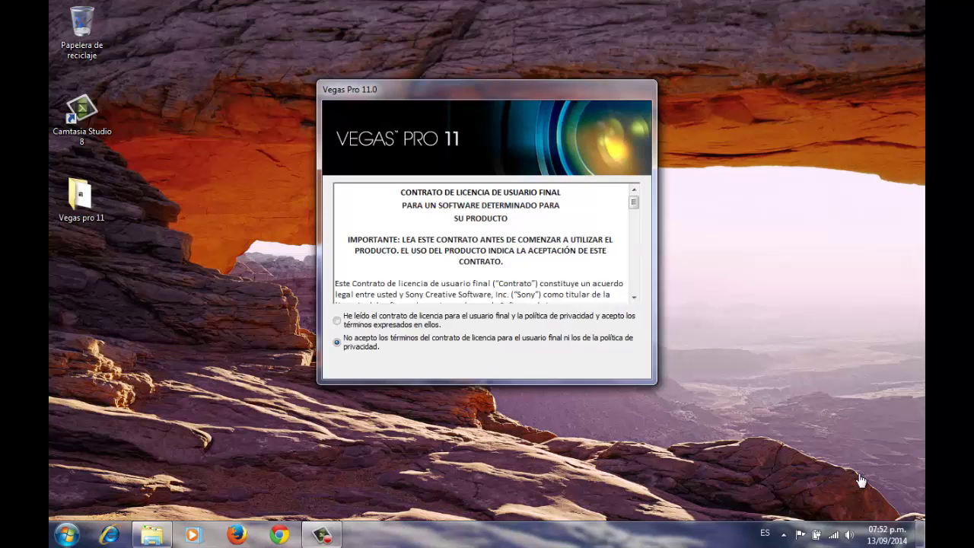
key("Up")
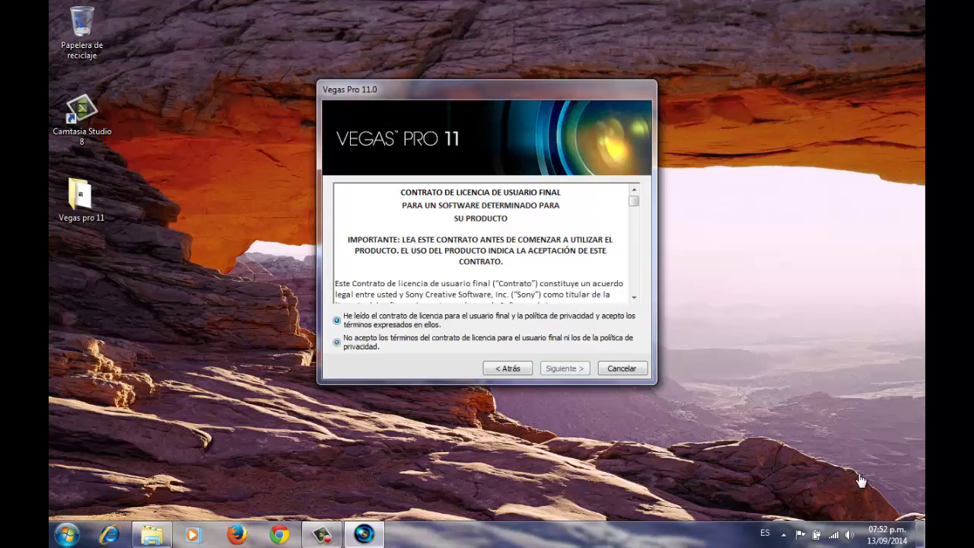
key("Return")
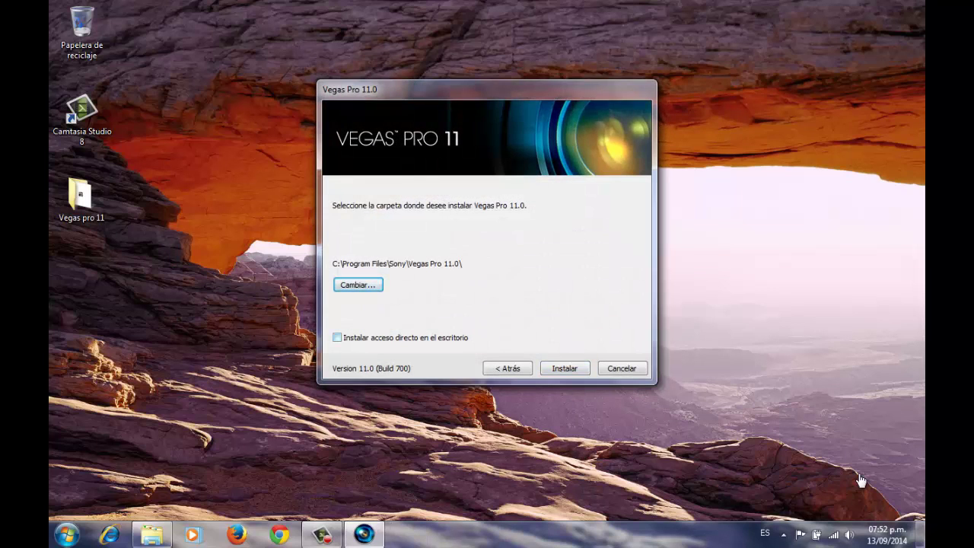
key("Tab")
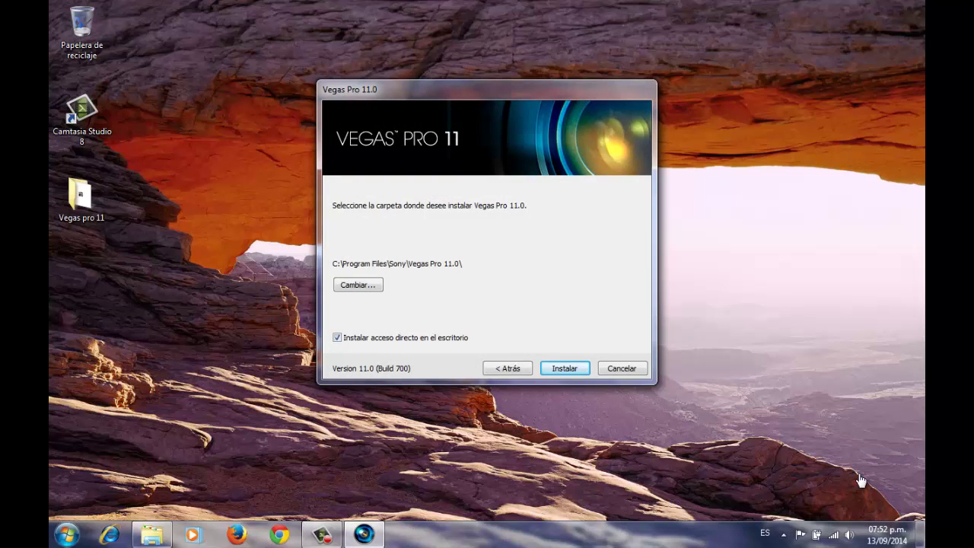
key("Return")
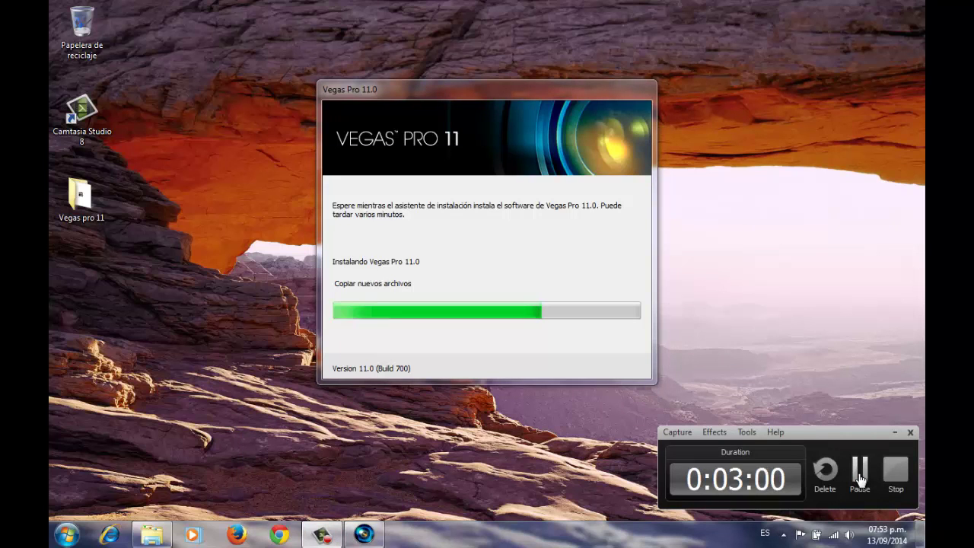
Step: Wait for Vegas Pro 11.0 (Build 700) to finish installing and close the wizard with Finalizar
left_click(860, 480)
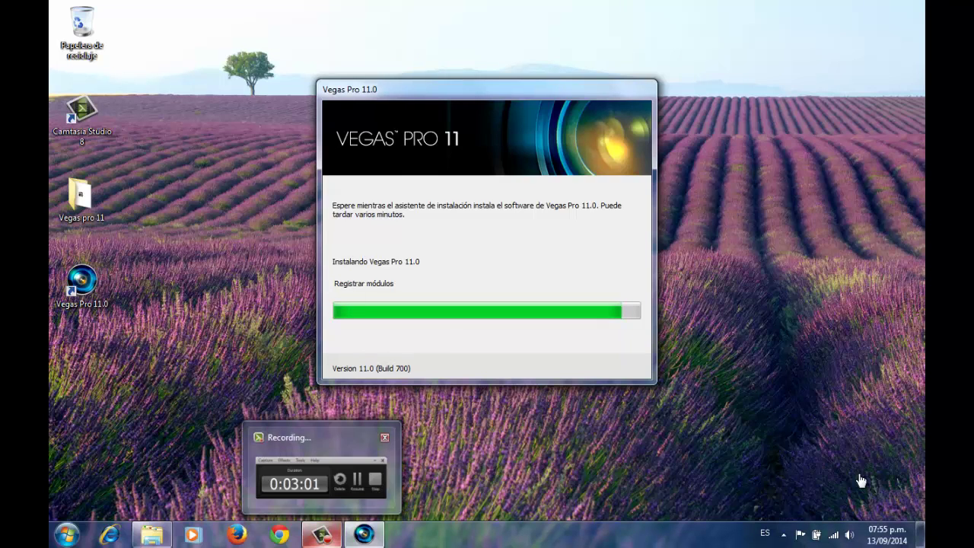
key("F9")
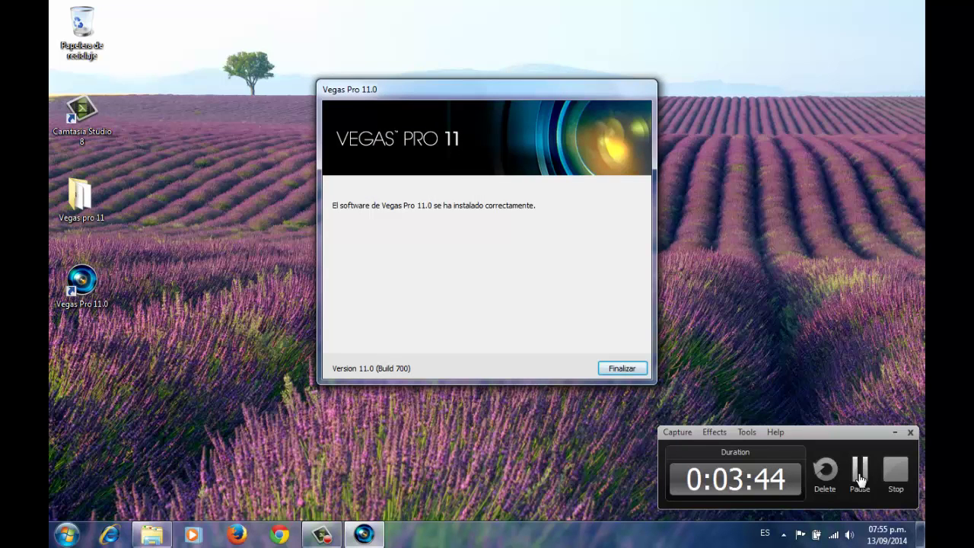
left_click(859, 475)
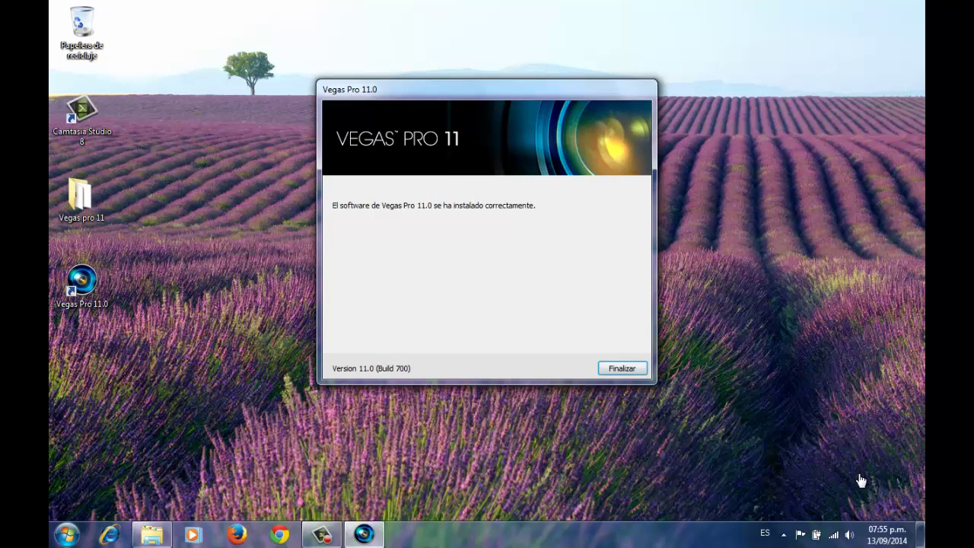
key("Return")
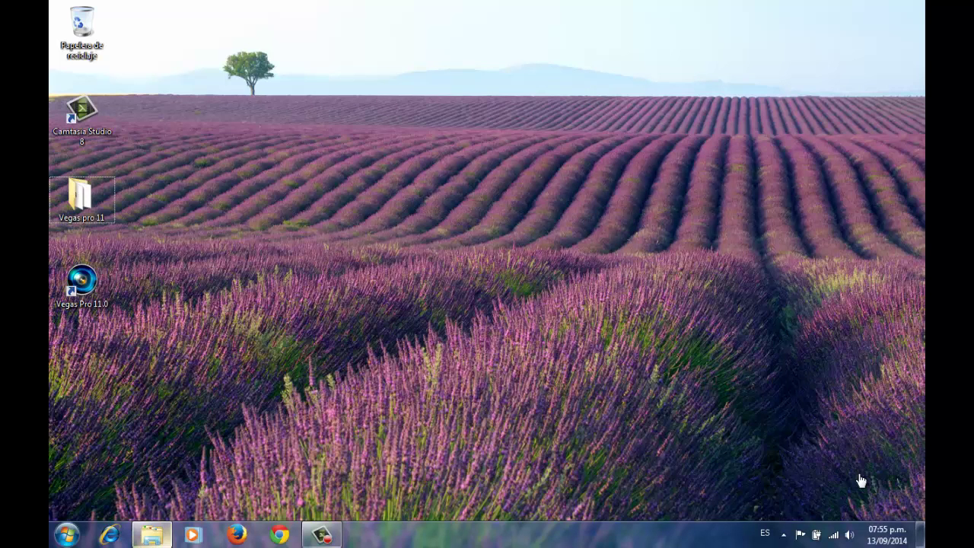
Step: Run Keygen Vegas Pro 11.exe as administrator from the Vegas pro 11 folder
key("Return")
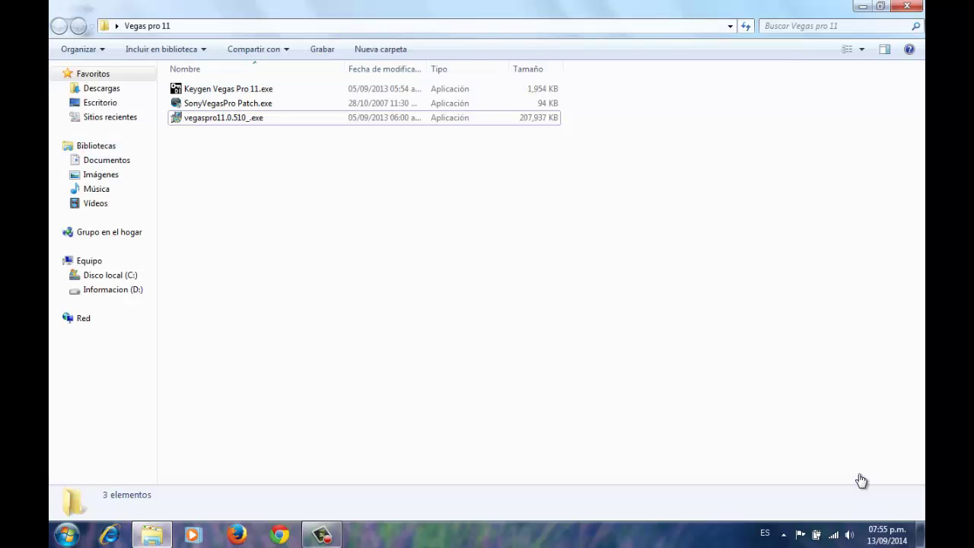
key("super+Down")
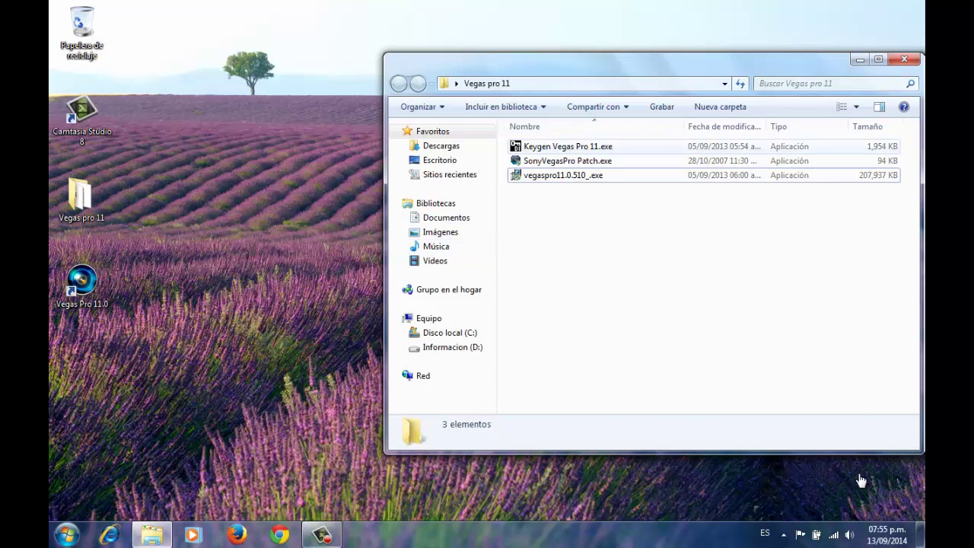
key("Home")
key("shift+F10")
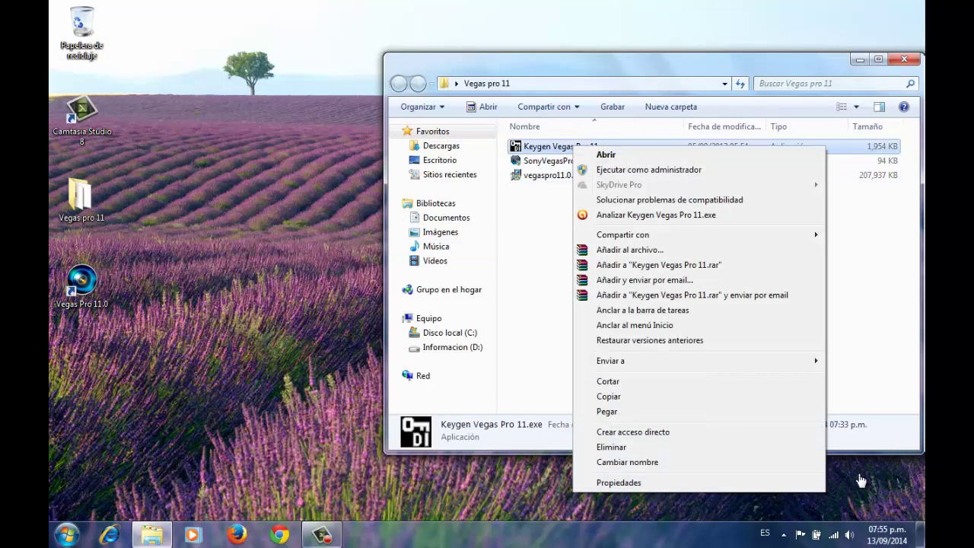
key("Down")
key("Down")
key("Return")
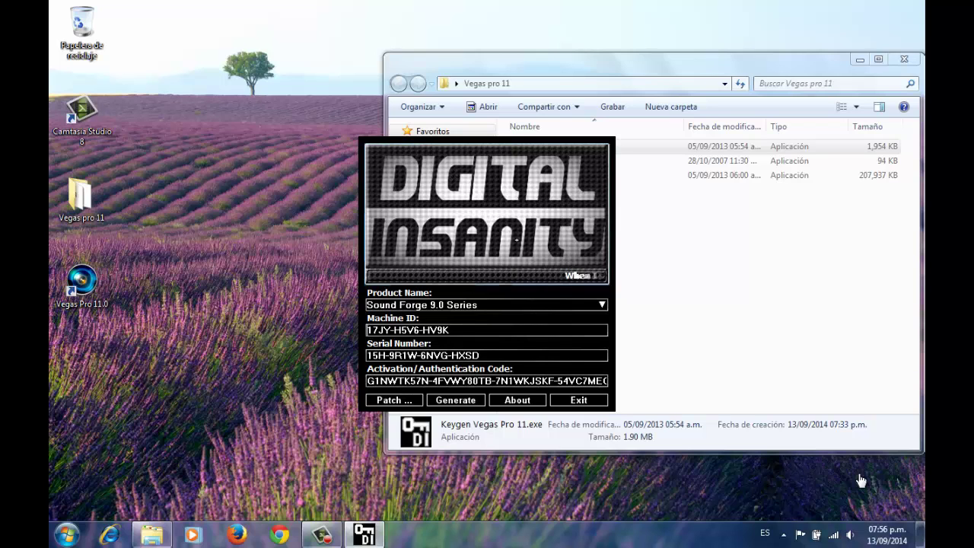
Step: Generate codes for Vegas Pro 11.0 (32 bit) Series and start the Patch
key("alt+Down")
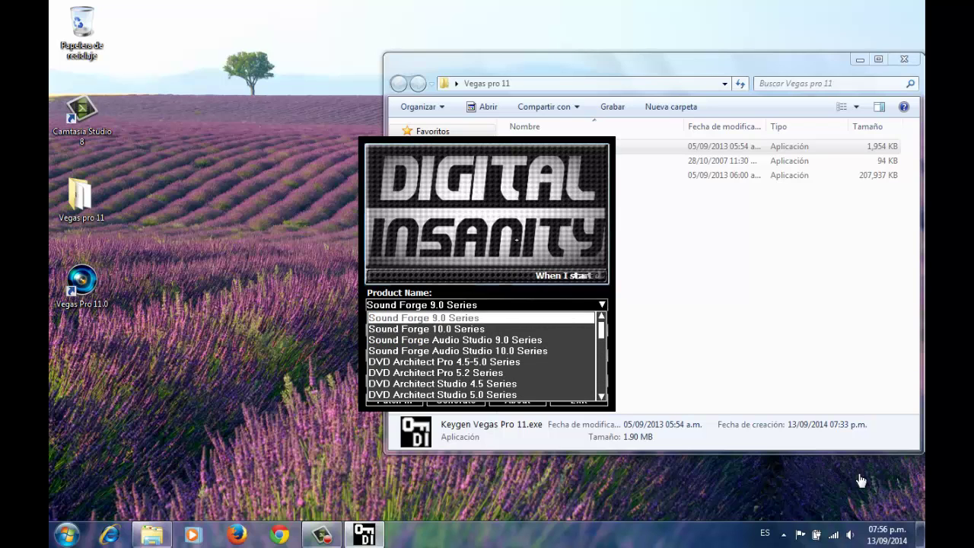
scroll(861, 480, "down", 4)
key("Up")
key("Up")
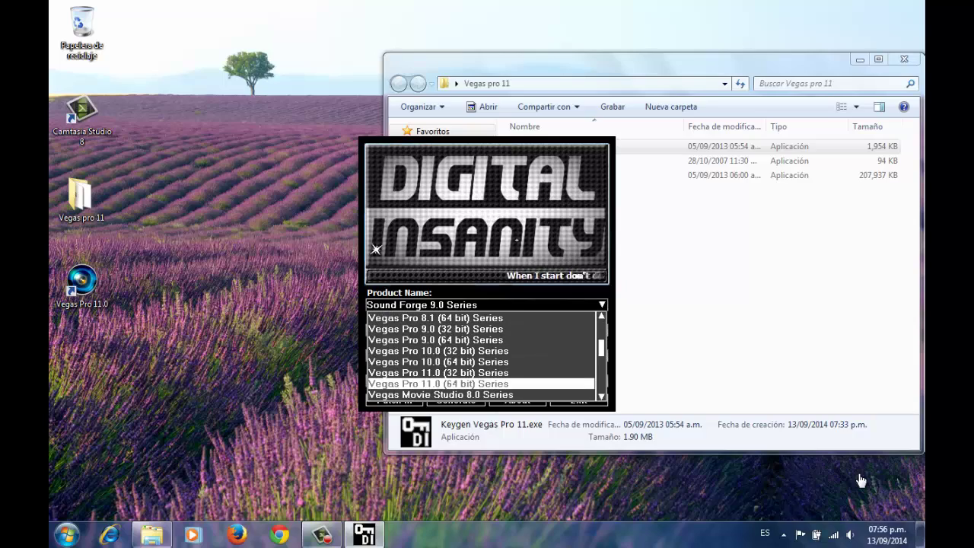
key("Return")
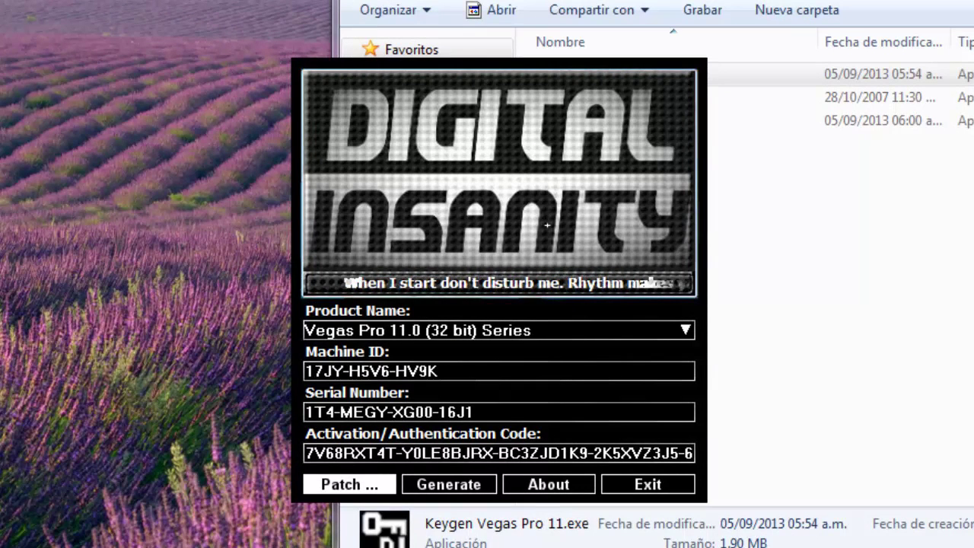
key("Return")
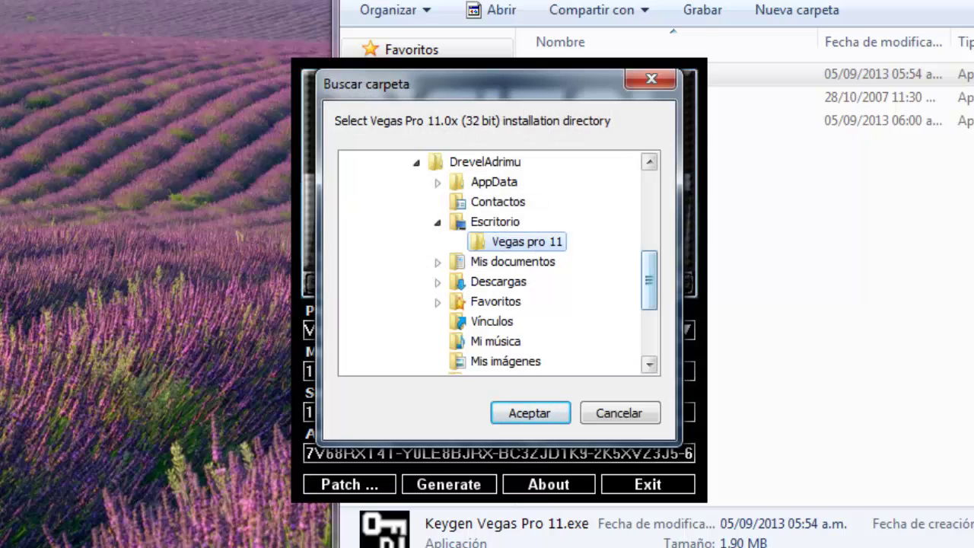
Step: Point the patch at Program Files > Sony > Vegas Pro 11.0 and confirm with Aceptar
scroll(499, 263, "up", 5)
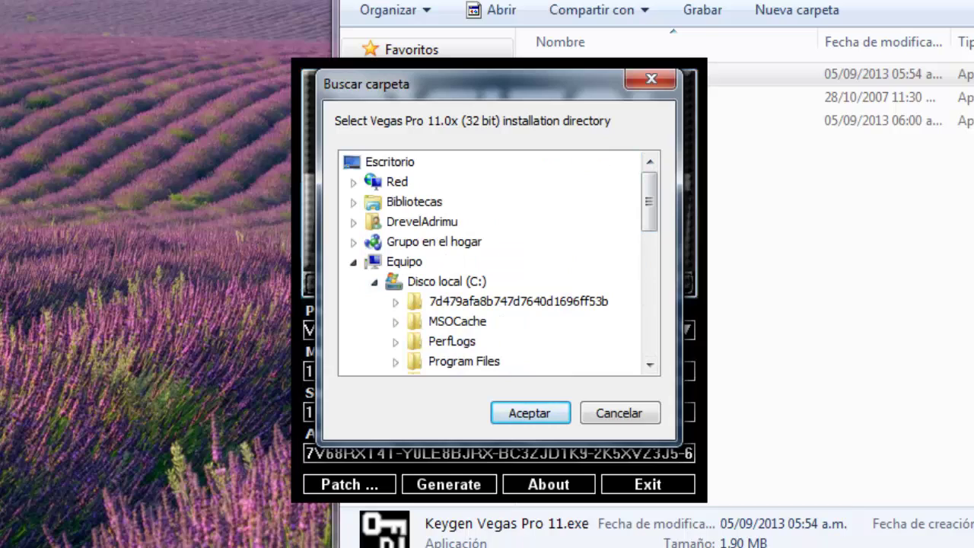
scroll(498, 262, "down", 3)
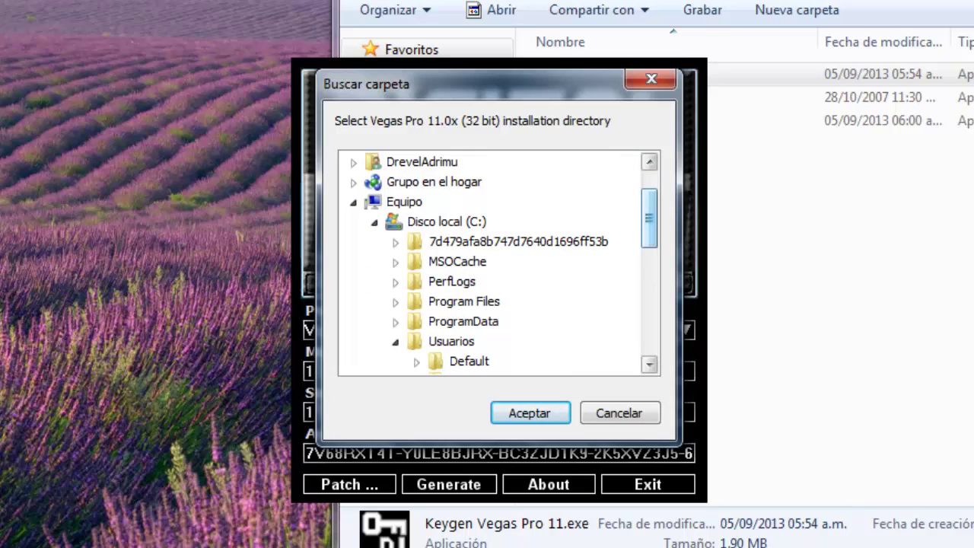
left_click(395, 342)
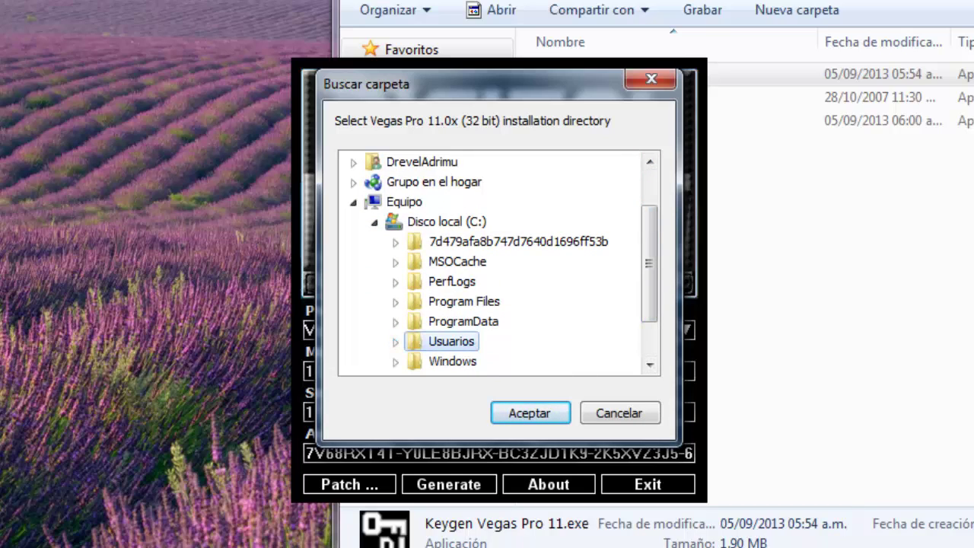
left_click(394, 301)
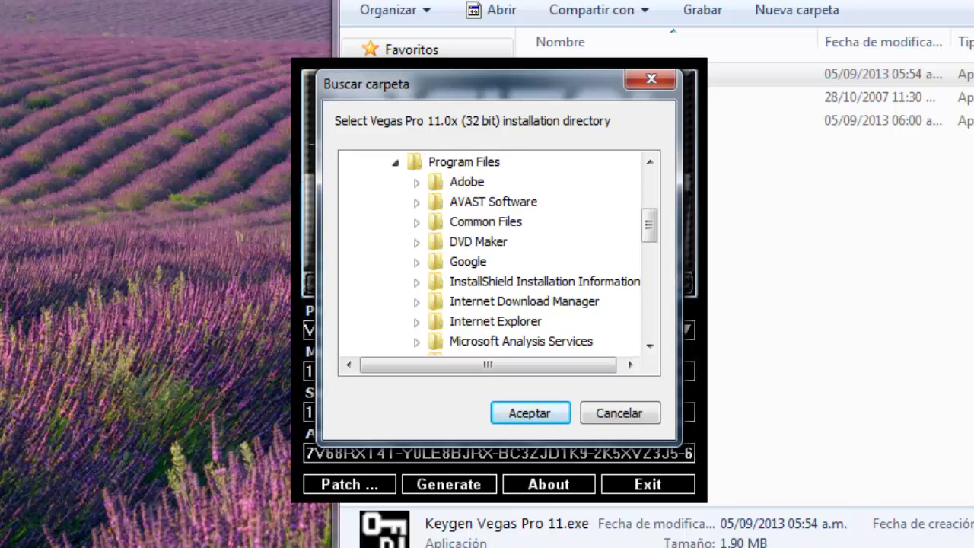
scroll(498, 251, "down", 2)
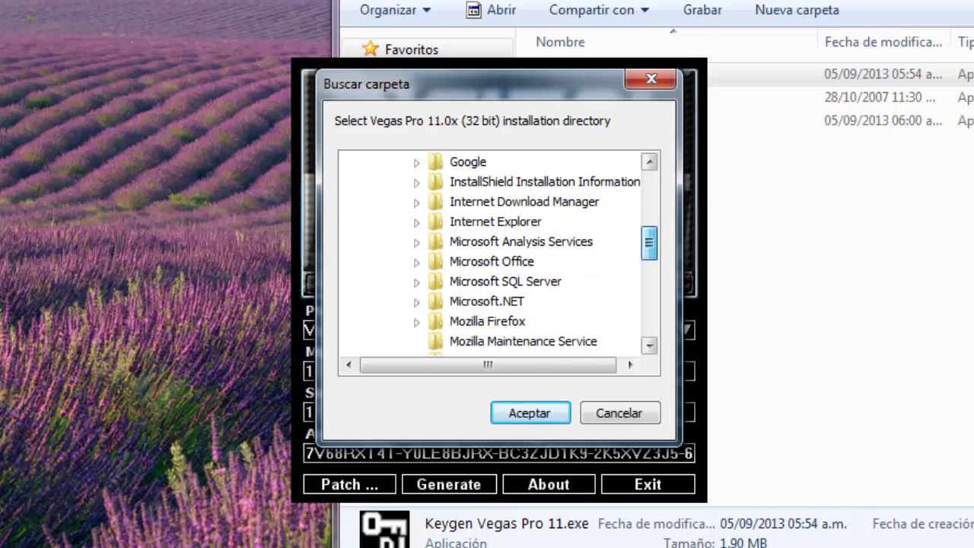
scroll(499, 251, "down", 10)
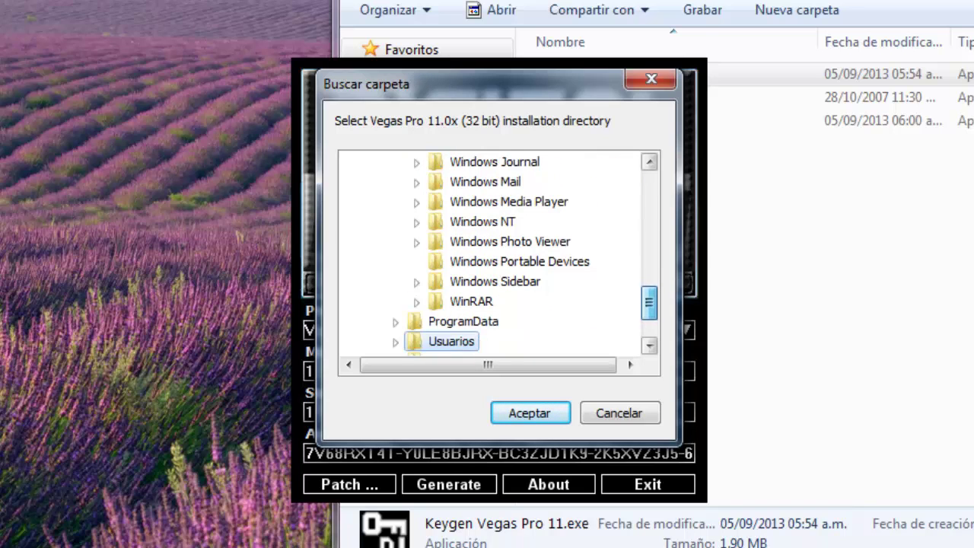
scroll(498, 251, "up", 2)
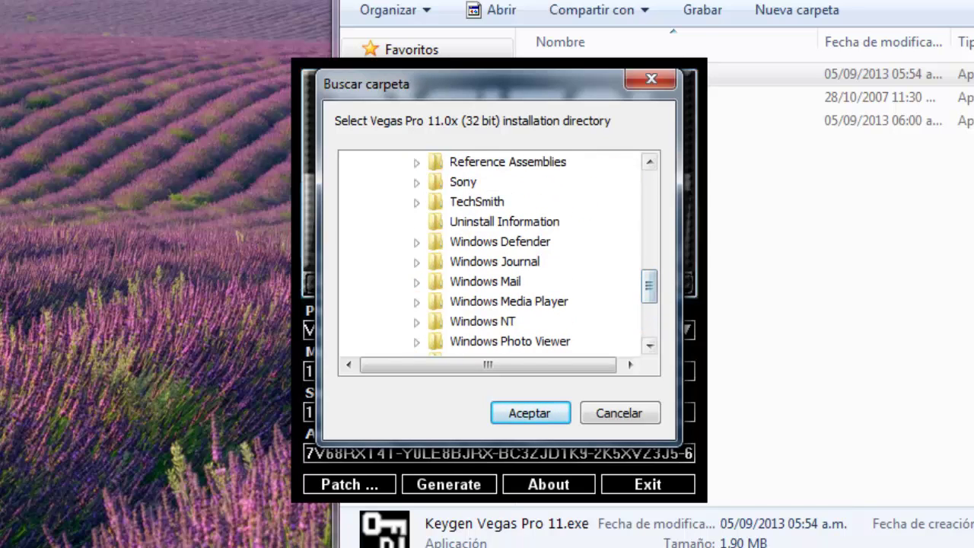
left_click(416, 182)
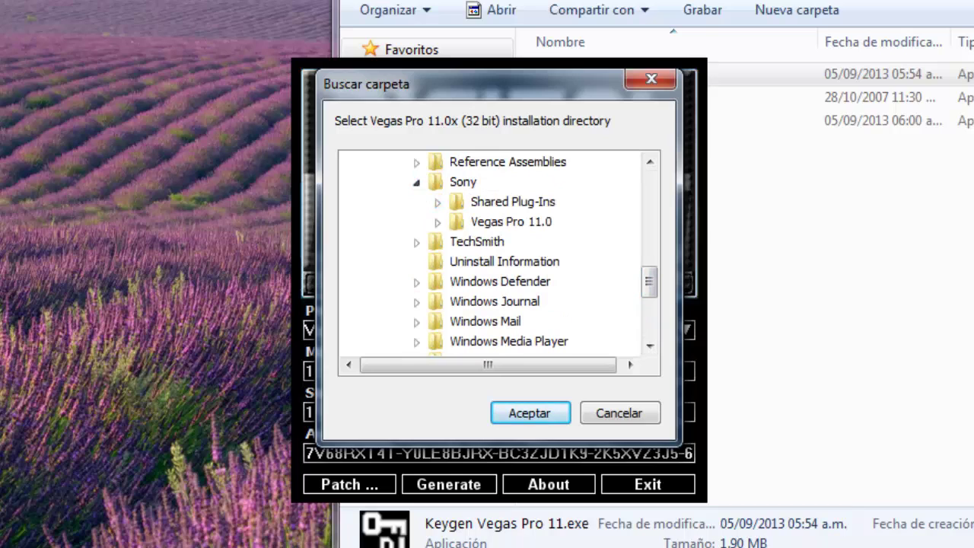
left_click(437, 221)
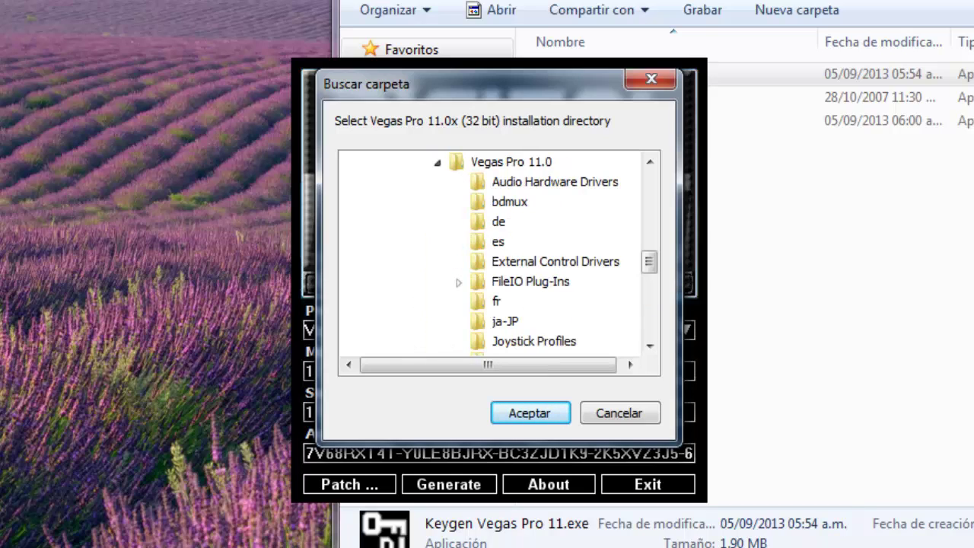
left_click(511, 162)
key("Left")
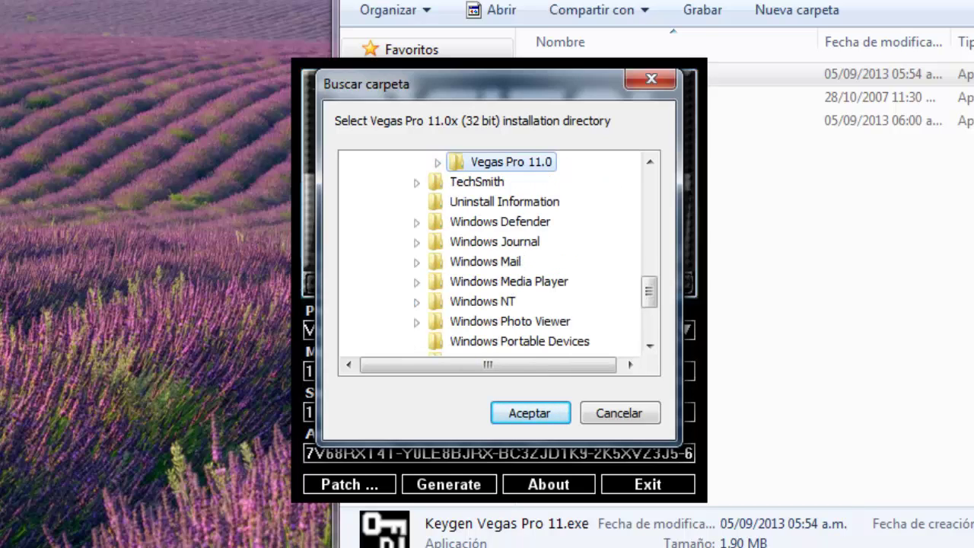
scroll(495, 251, "up", 1)
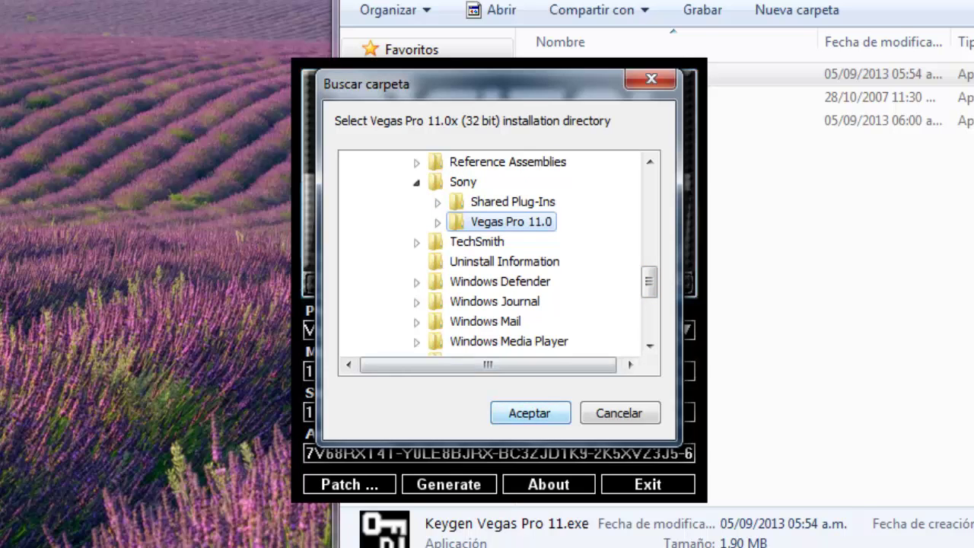
left_click(529, 412)
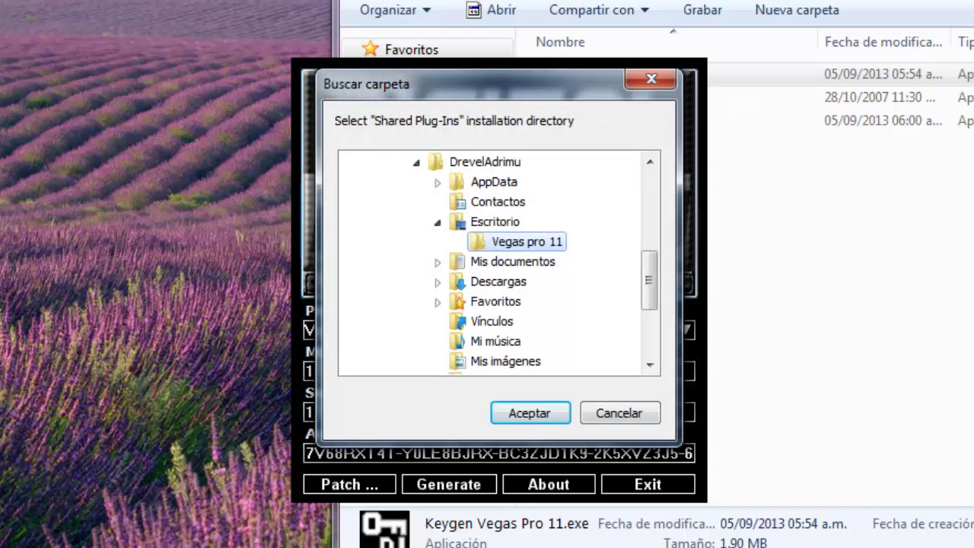
Step: Select Program Files > Sony > Shared Plug-Ins and confirm to run the patch
scroll(498, 263, "up", 10)
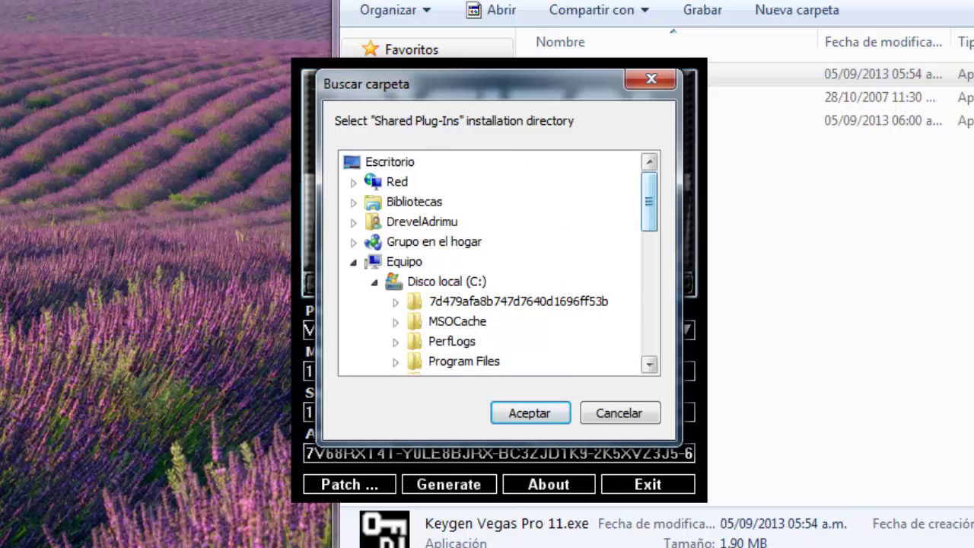
scroll(498, 262, "down", 2)
left_click(395, 301)
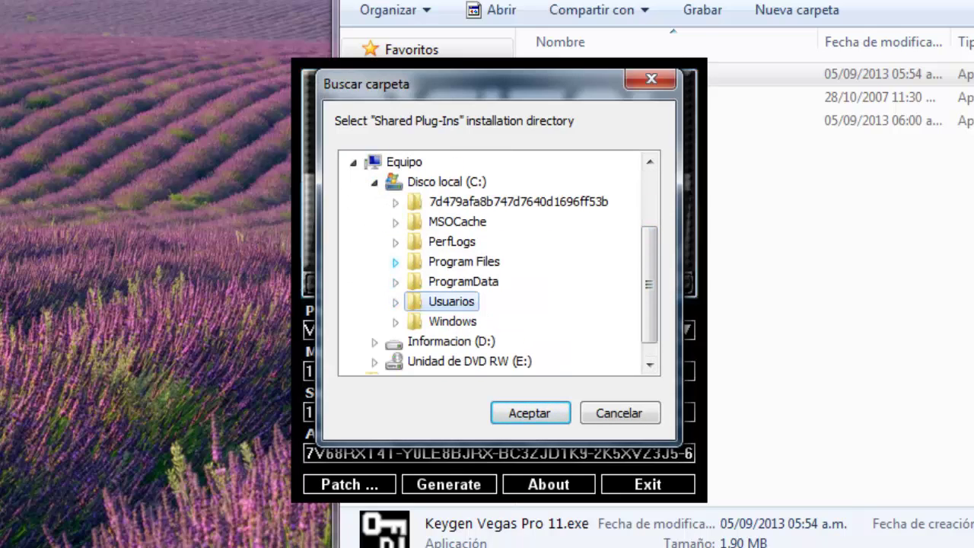
double_click(463, 261)
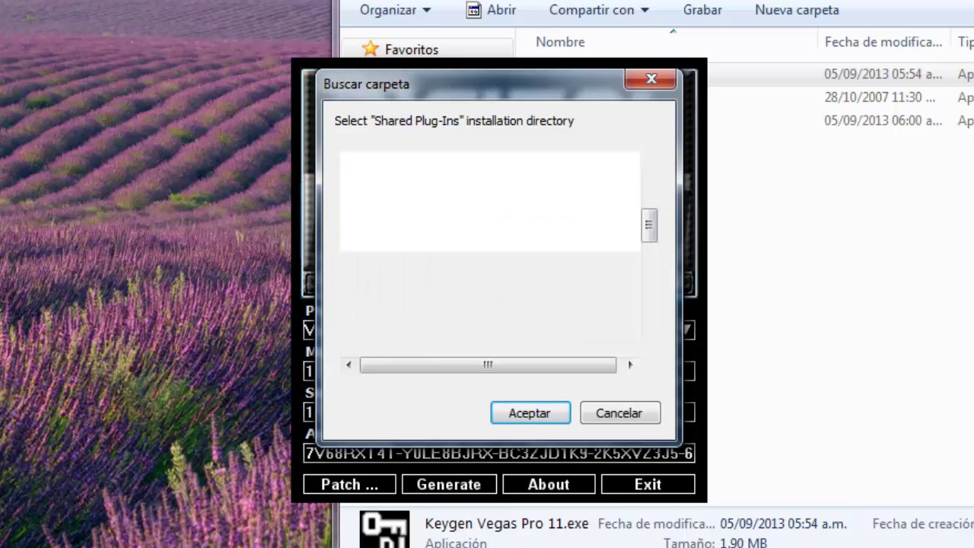
scroll(498, 251, "down", 4)
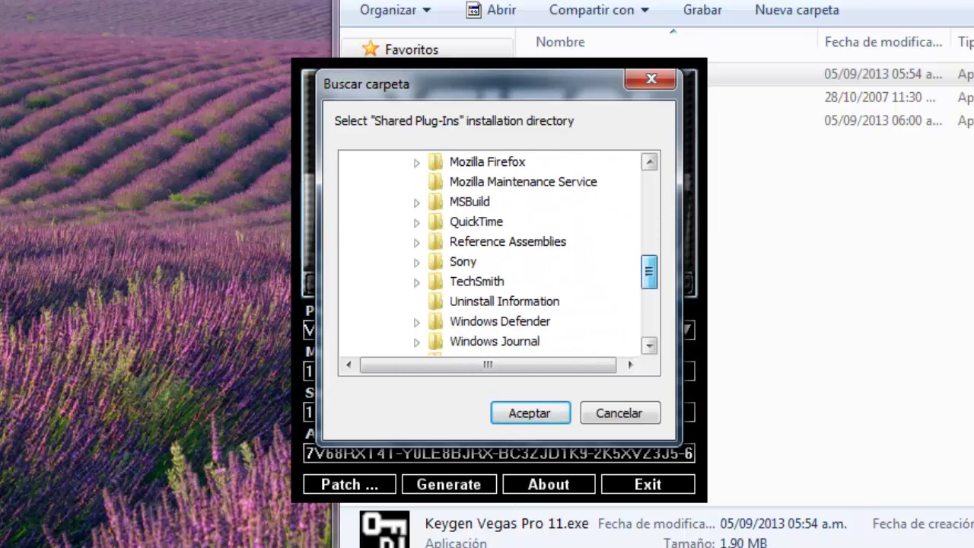
left_click(416, 262)
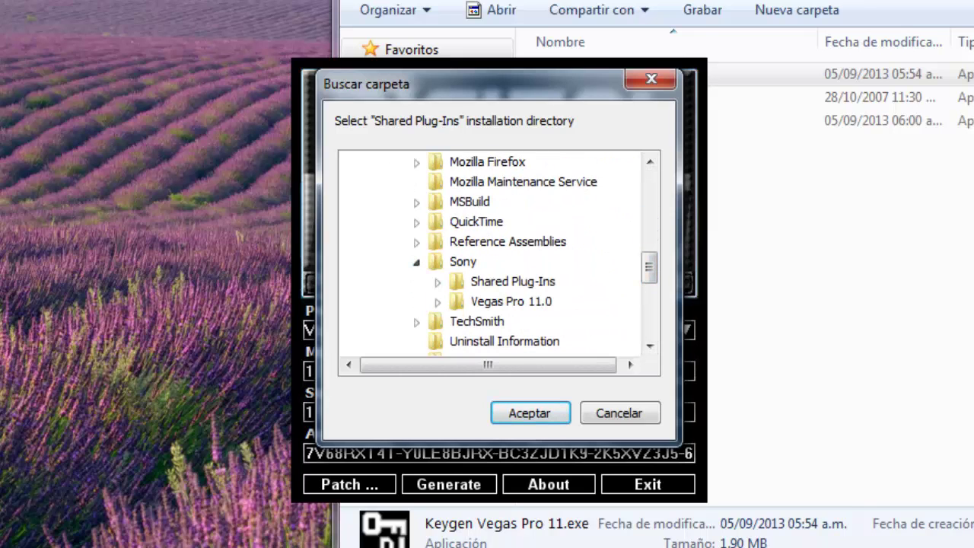
left_click(511, 282)
left_click(529, 412)
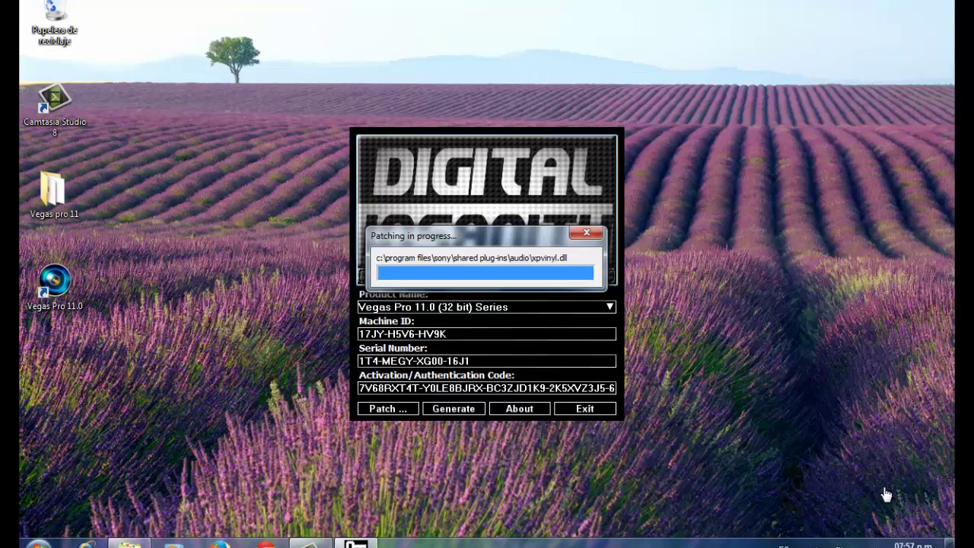
Step: Dismiss the patch success message and launch Vegas Pro 11.0 from the desktop as administrator
key("Return")
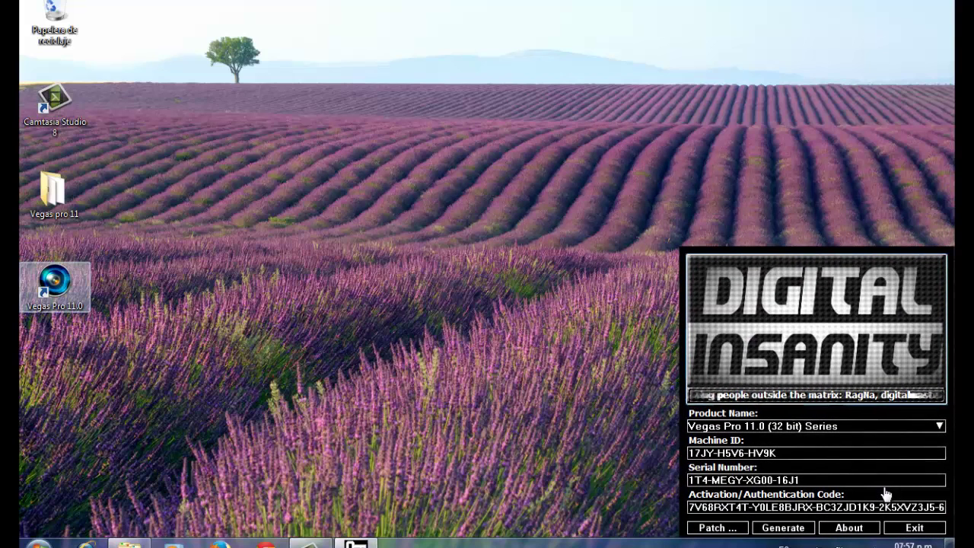
key("shift+F10")
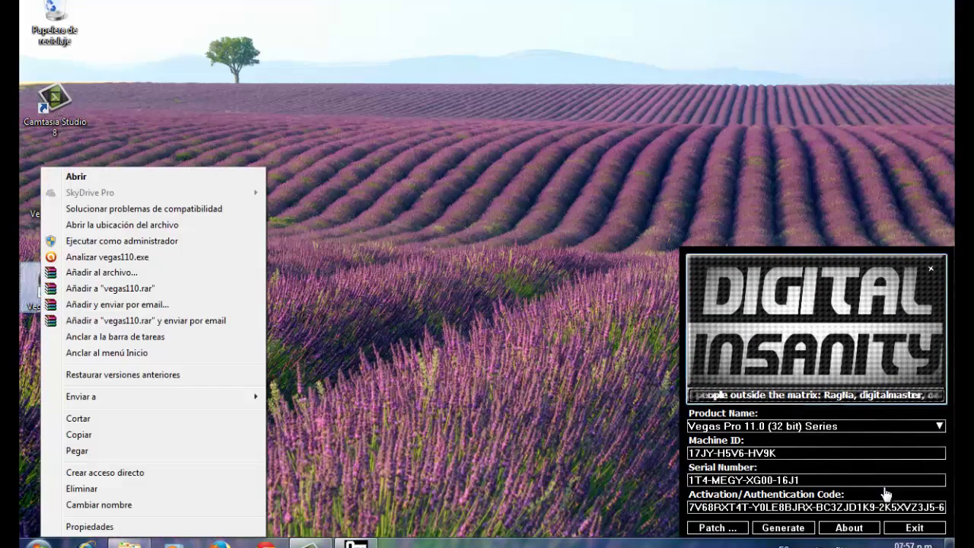
key("Down")
key("Down")
key("Down")
key("Down")
key("Escape")
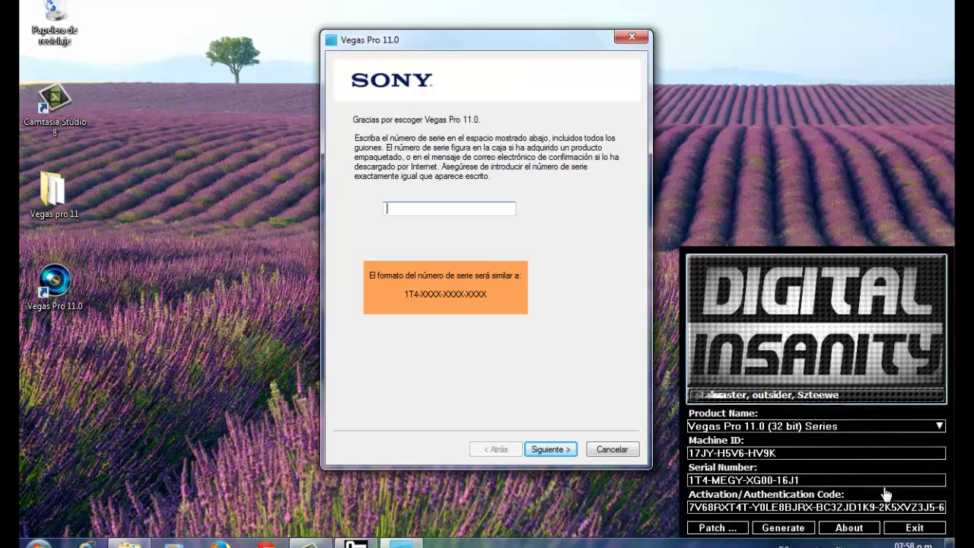
Step: Copy the keygen's serial number and paste it into the Vegas Pro registration window
left_click(884, 494)
key("shift+Home")
key("ctrl+c")
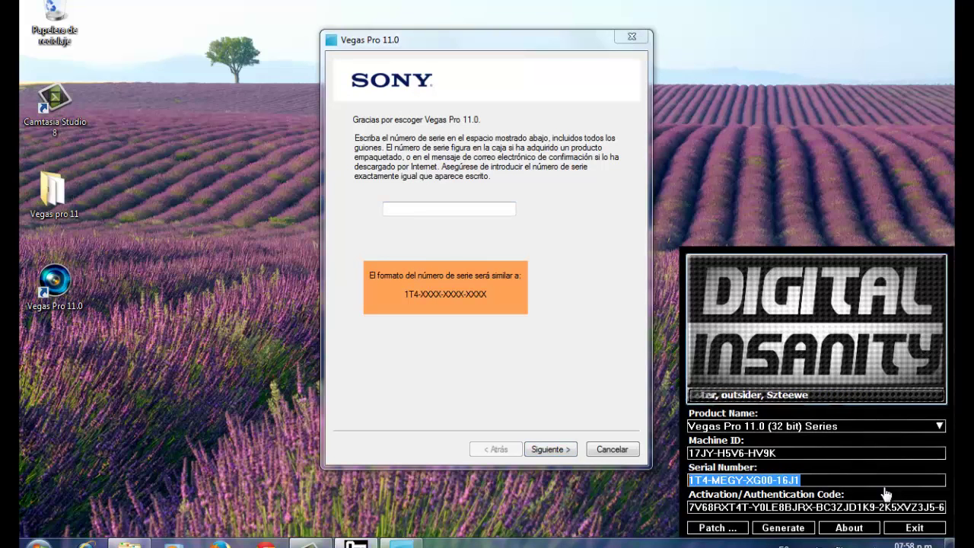
right_click(884, 495)
key("Down")
key("Down")
key("Down")
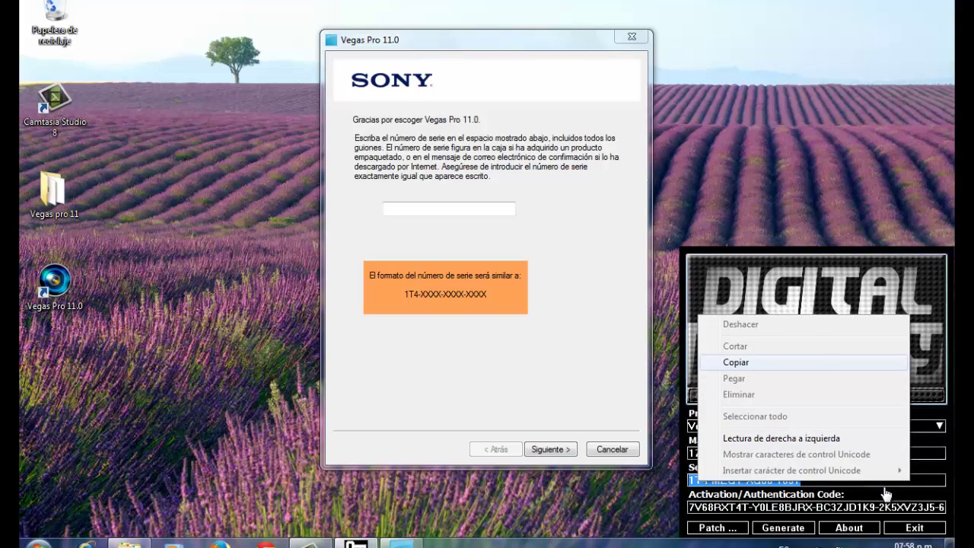
key("Return")
key("alt+Tab")
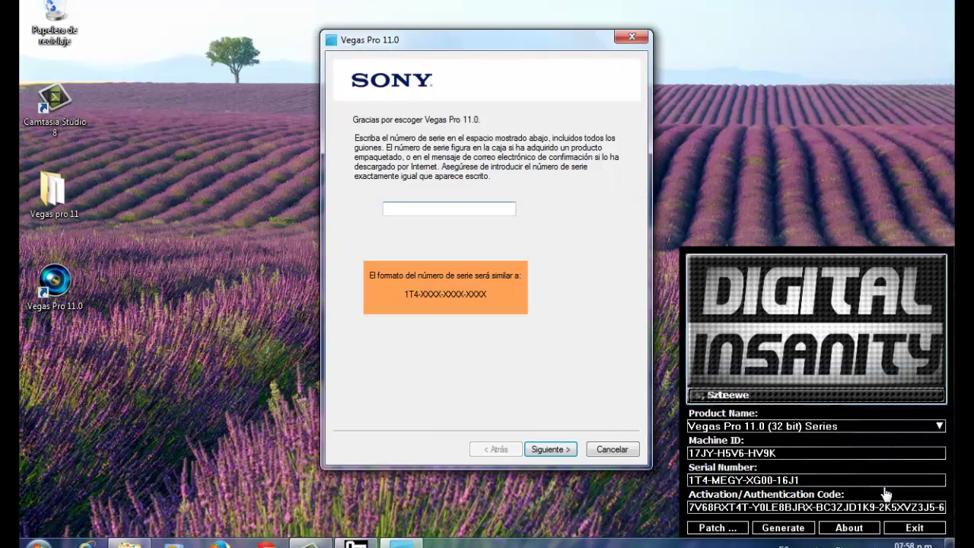
key("ctrl+v")
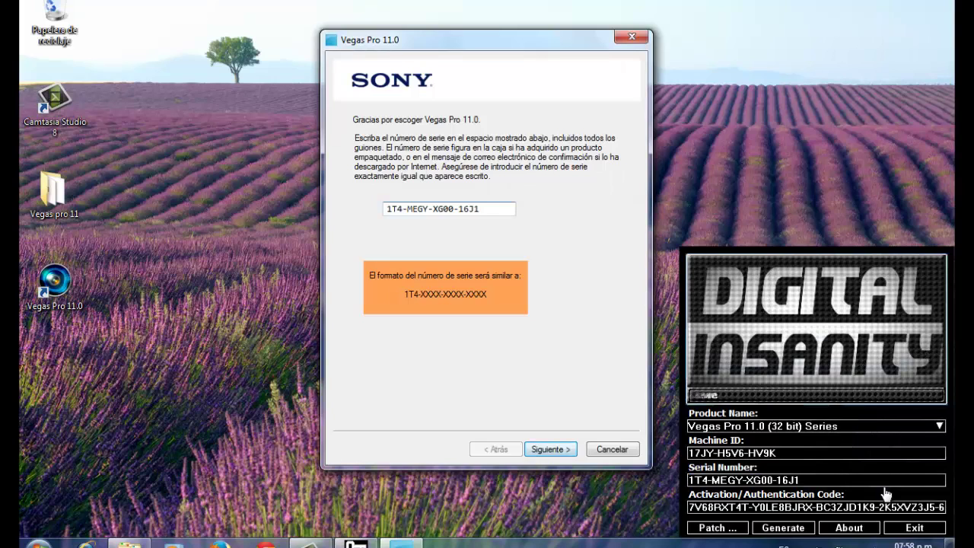
Step: Choose 'Registrarme desde otro equipo' and continue to the registration details form
key("Return")
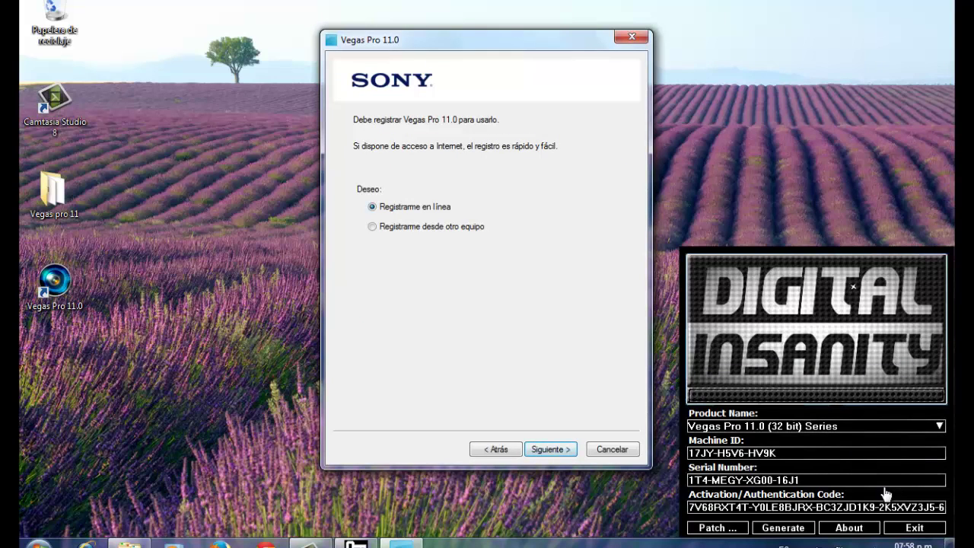
key("Down")
key("Return")
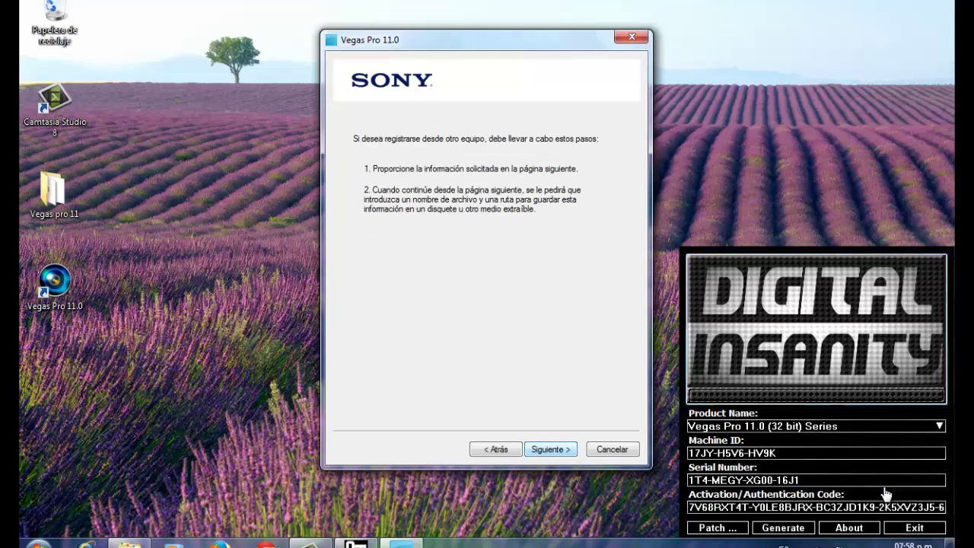
key("Return")
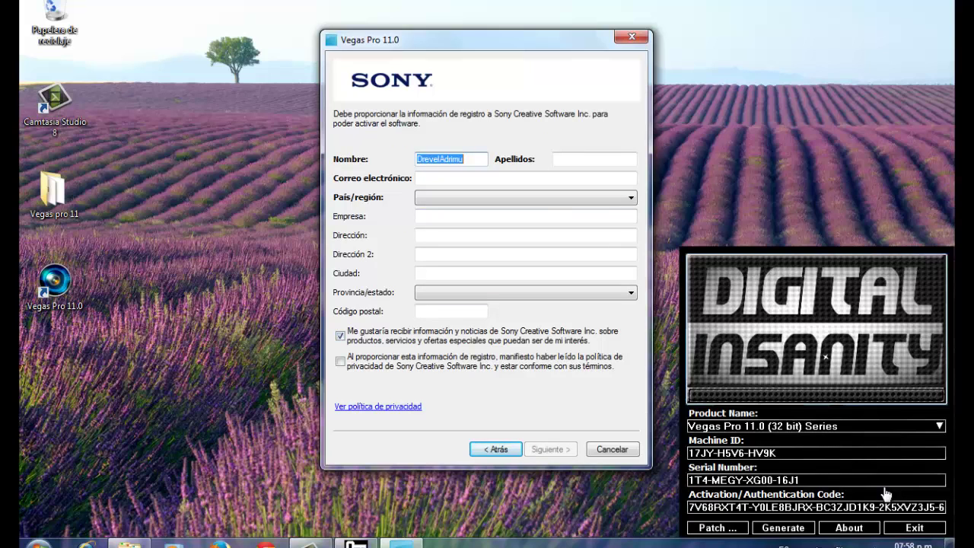
Step: Enter a surname and fill the company field with 1234
key("Tab")
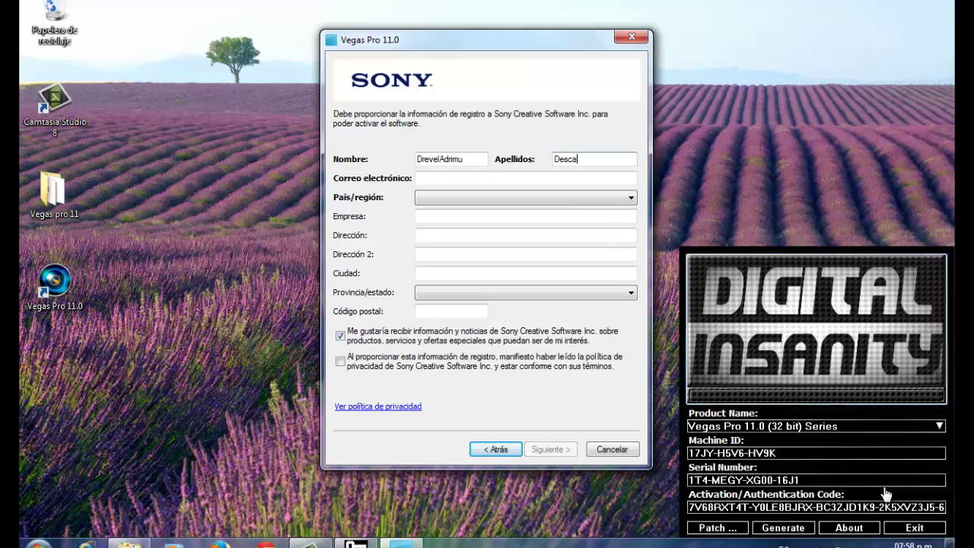
type("DescargasGratis")
key("Tab")
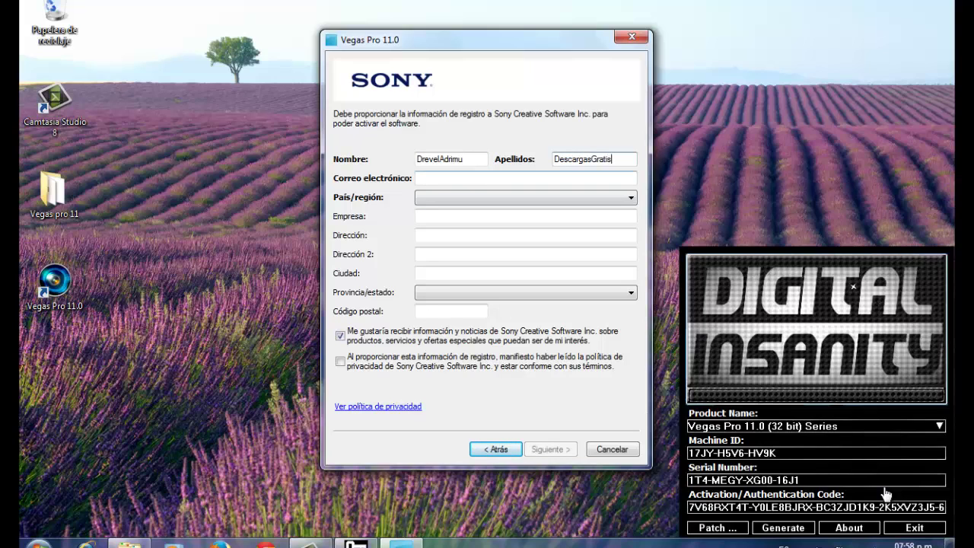
key("Tab")
key("Tab")
key("Tab")
type("1234")
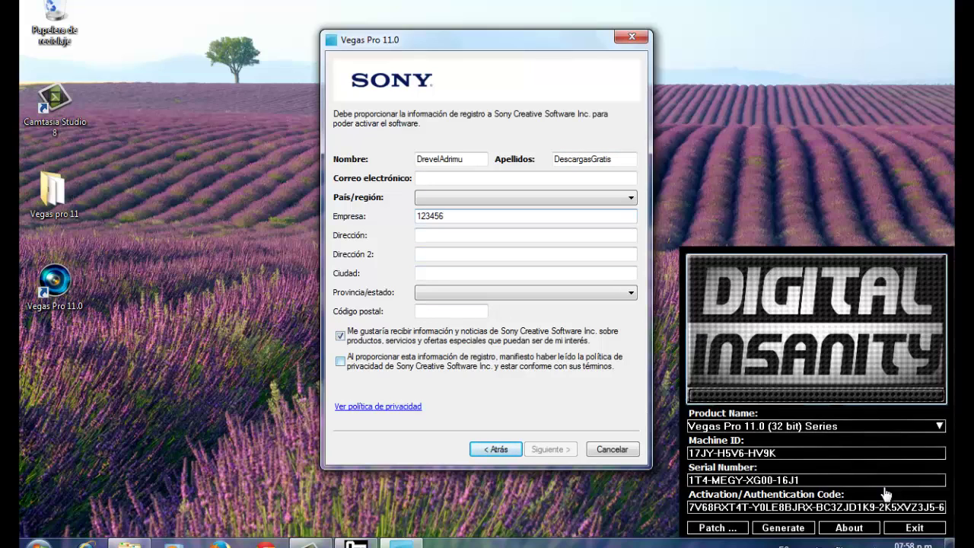
key("shift+Tab")
key("Tab")
key("Tab")
key("Tab")
key("Tab")
key("Tab")
key("shift+Tab")
key("shift+Tab")
key("shift+Tab")
key("shift+Tab")
key("shift+Tab")
key("shift+Tab")
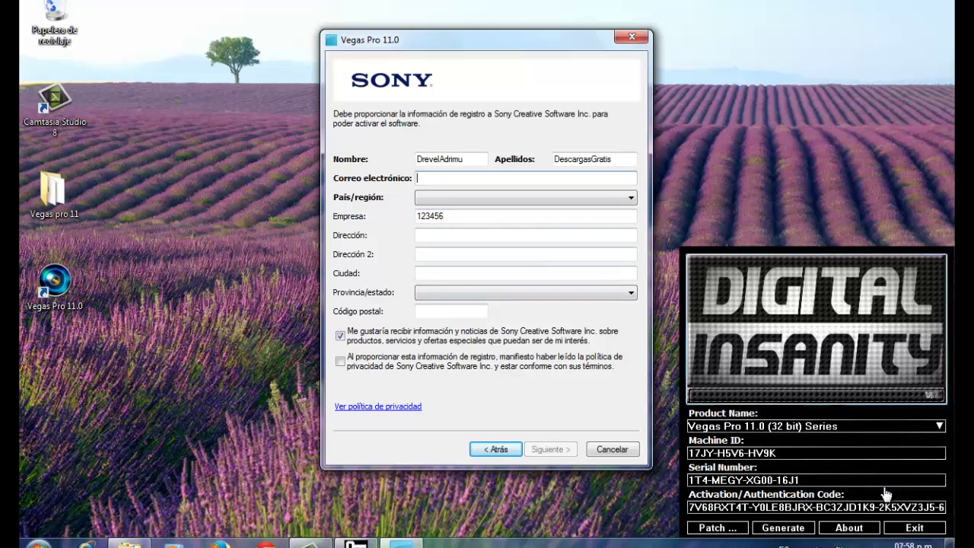
key("Tab")
key("Tab")
key("Tab")
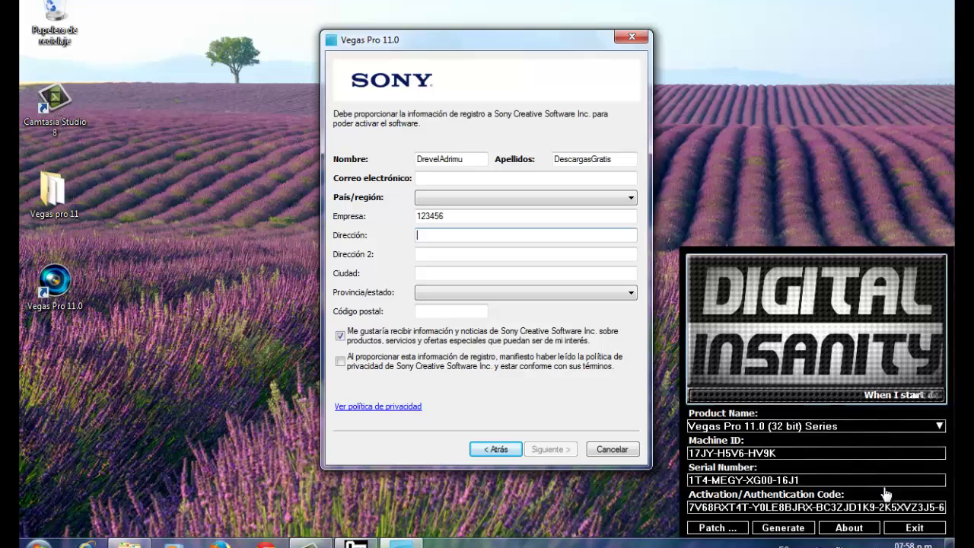
Step: Fill in both address lines and the city field
type("Ffff")
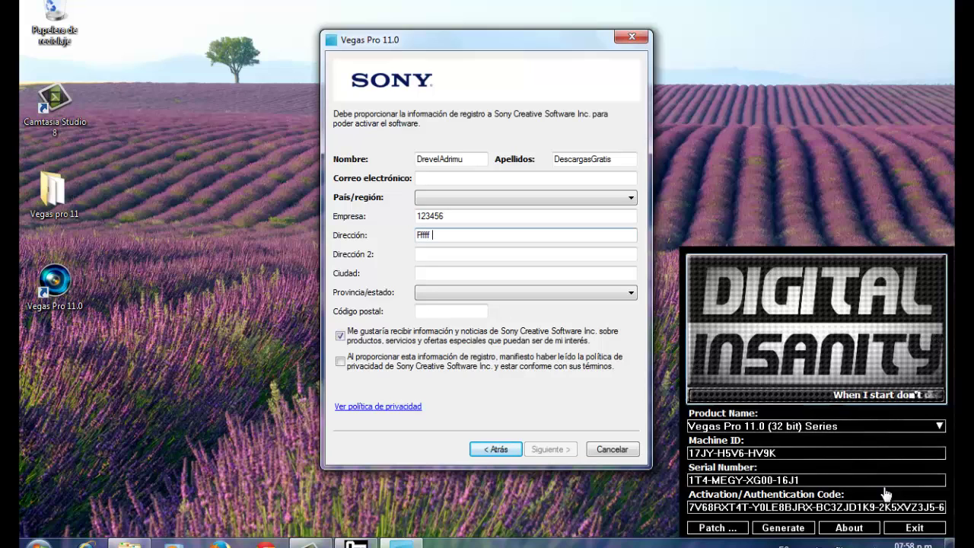
type(" /")
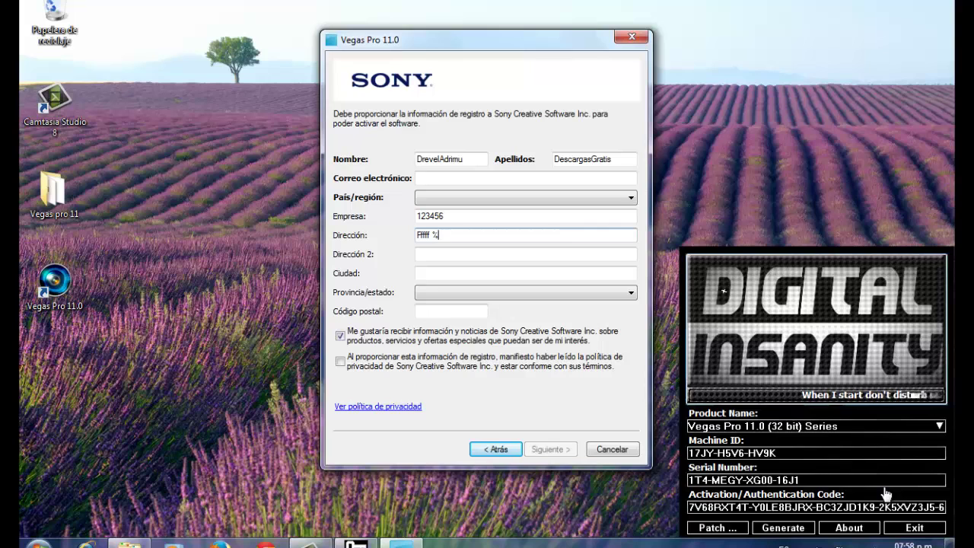
key("BackSpace")
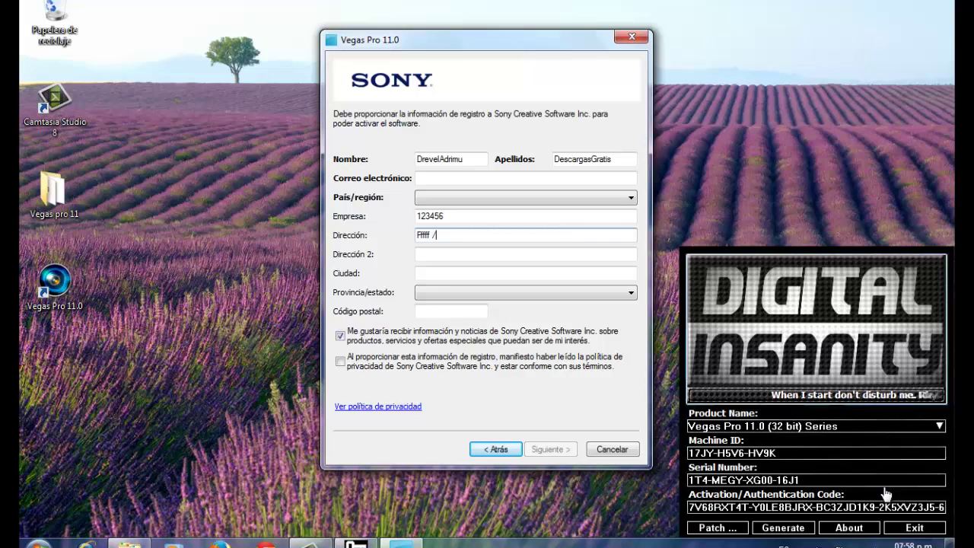
type("#123")
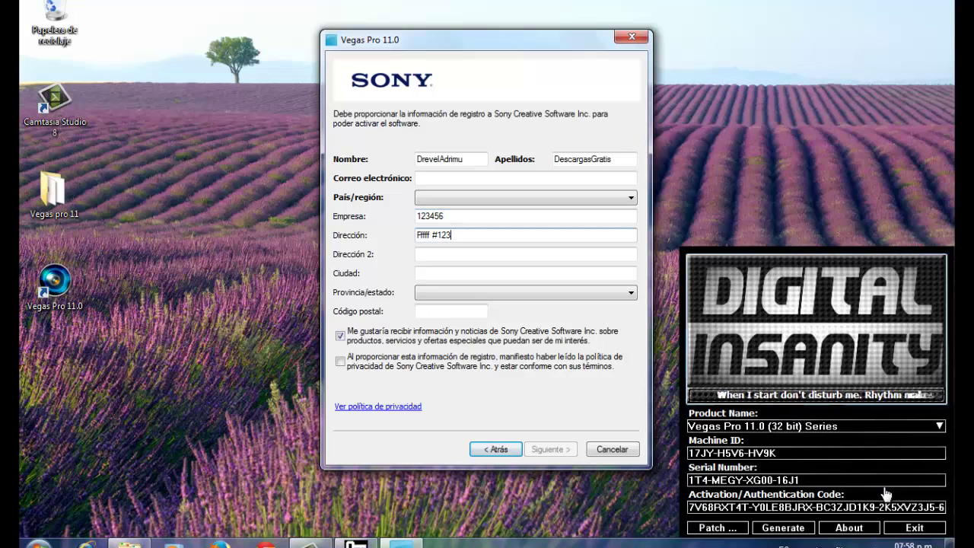
key("shift+Home")
key("ctrl+c")
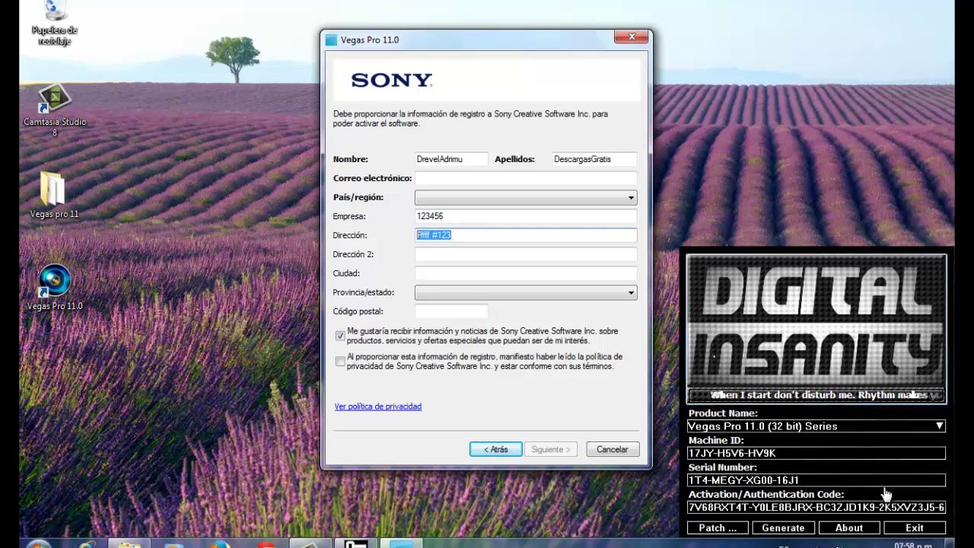
key("Tab")
key("ctrl+v")
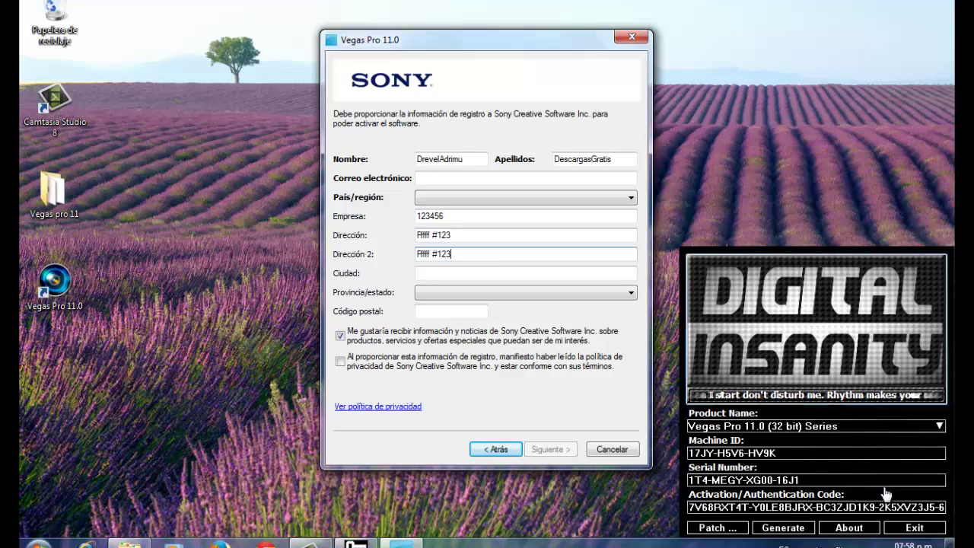
key("Tab")
type("YouTube")
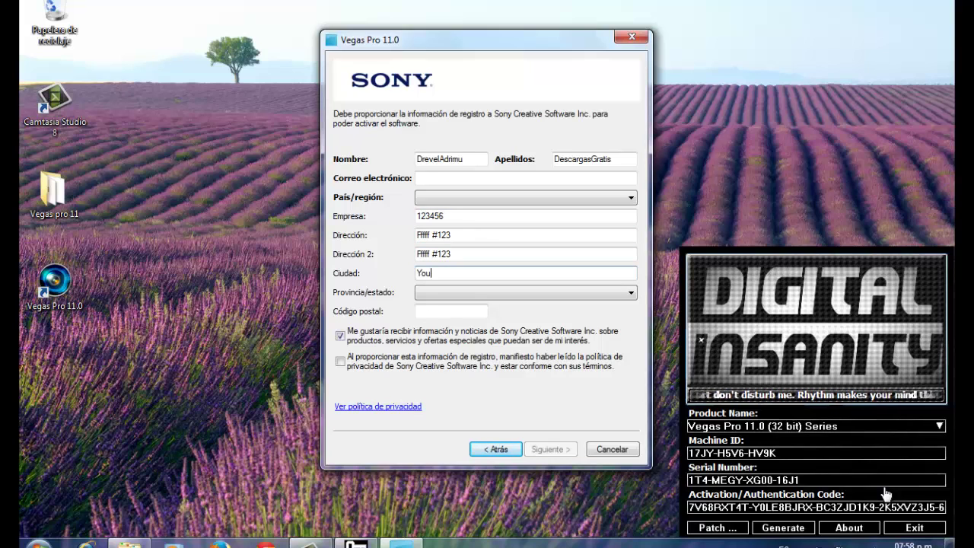
Step: Set the country to México
key("shift+Tab")
key("shift+Tab")
key("shift+Tab")
key("shift+Tab")
key("alt+Down")
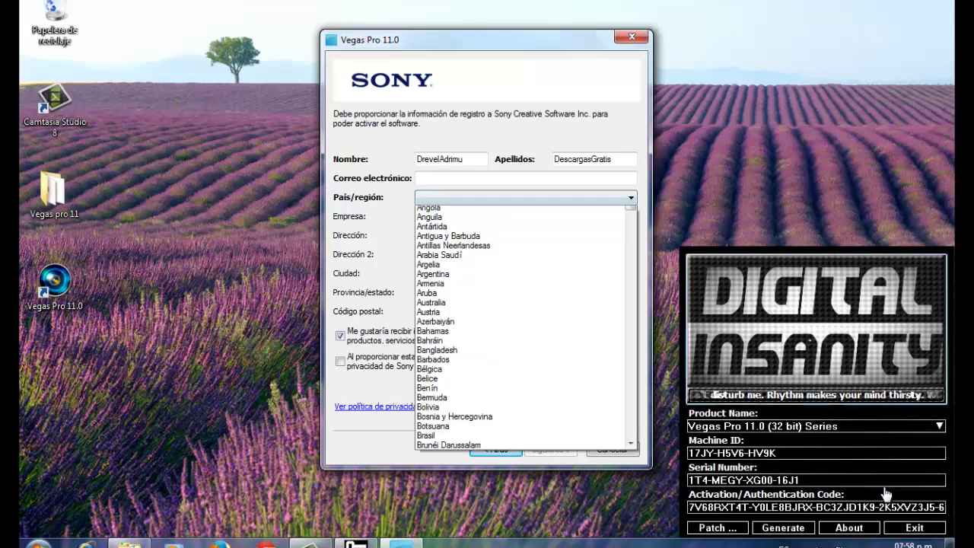
key("Down")
key("Down")
key("Down")
key("Down")
key("Down")
key("Down")
key("Down")
key("Down")
key("Down")
key("Down")
key("Down")
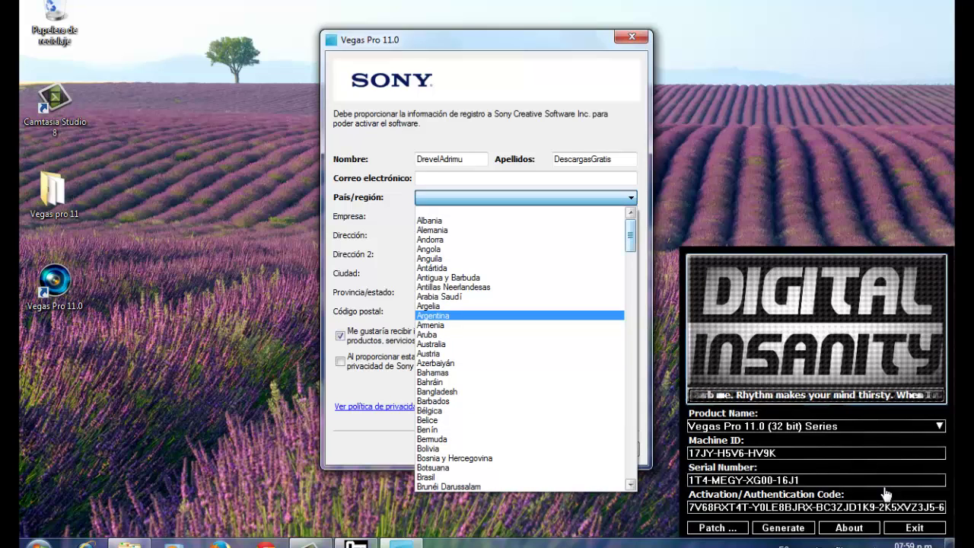
scroll(884, 494, "down", 20)
scroll(885, 494, "down", 2)
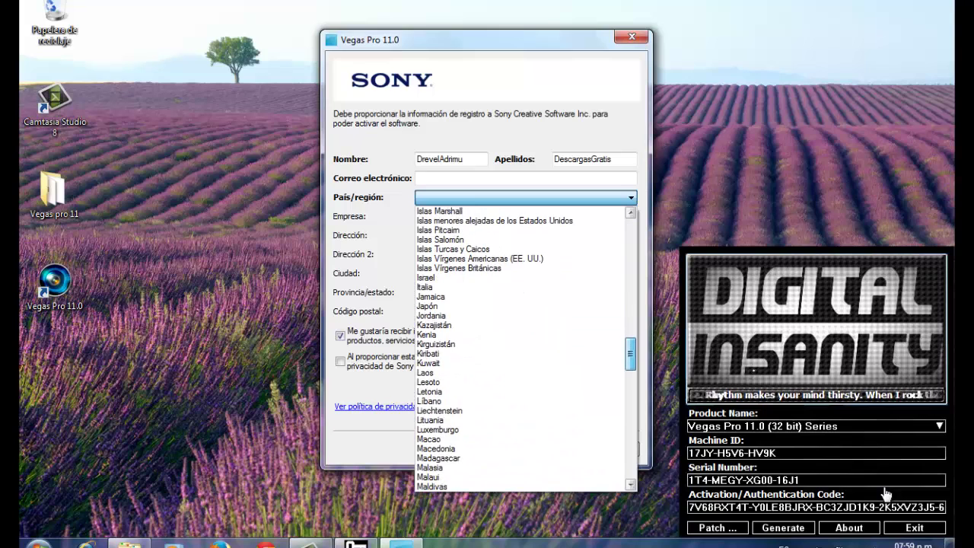
key("m")
key("Down")
key("Up")
key("Up")
key("Up")
key("Up")
key("Up")
key("Up")
key("Up")
key("Up")
key("Up")
key("Up")
key("Up")
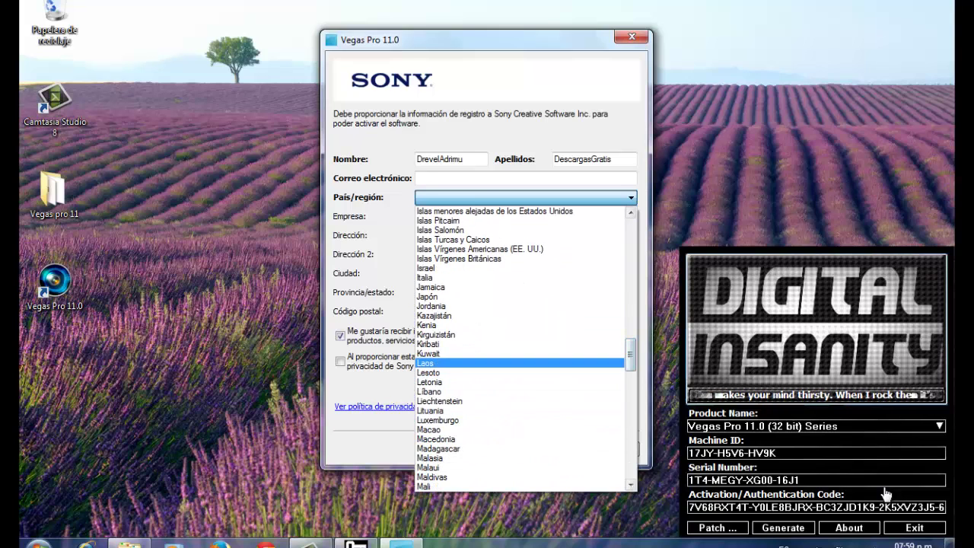
scroll(885, 494, "down", 3)
key("Down")
key("Down")
key("Down")
key("Down")
key("Down")
key("Down")
key("Down")
key("Down")
key("Down")
key("Down")
key("Down")
key("Down")
key("Down")
key("Down")
key("Down")
key("Down")
key("Down")
key("Down")
key("Down")
key("Down")
key("Return")
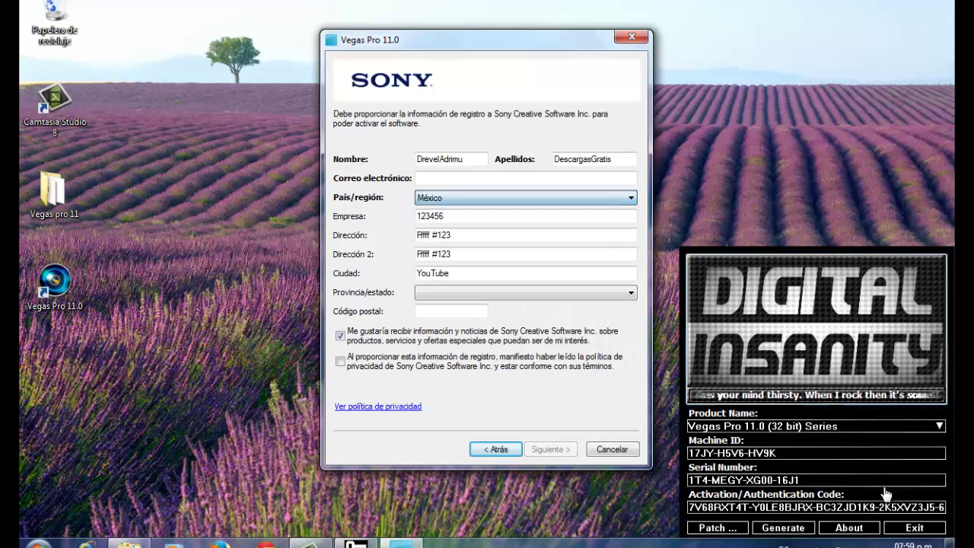
Step: Set the state to Carolina del Sur and enter the postal code
key("Tab")
key("Tab")
key("Tab")
key("Tab")
key("Tab")
key("alt+Down")
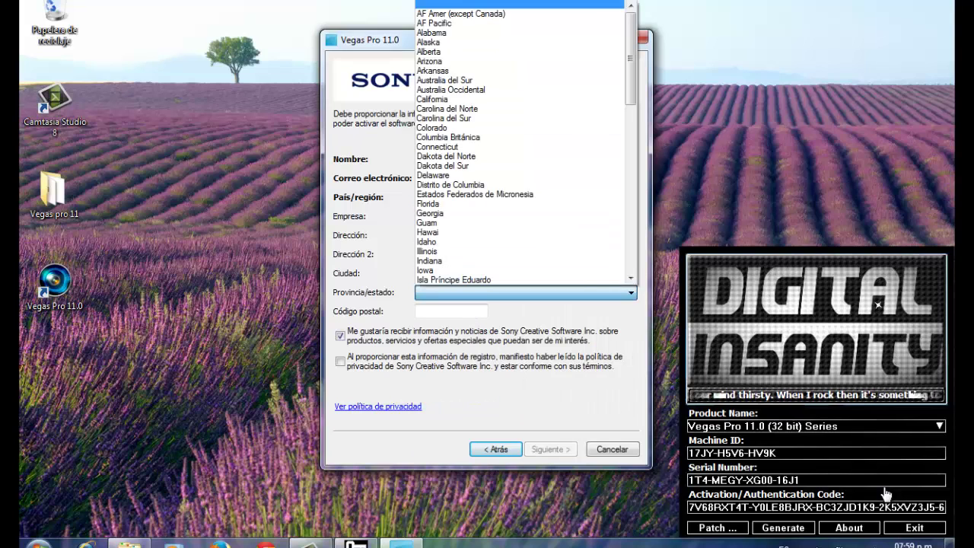
key("i")
key("i")
key("i")
key("a")
key("a")
key("a")
key("a")
key("a")
key("a")
key("Down")
key("Down")
key("Down")
key("Down")
key("Down")
key("Down")
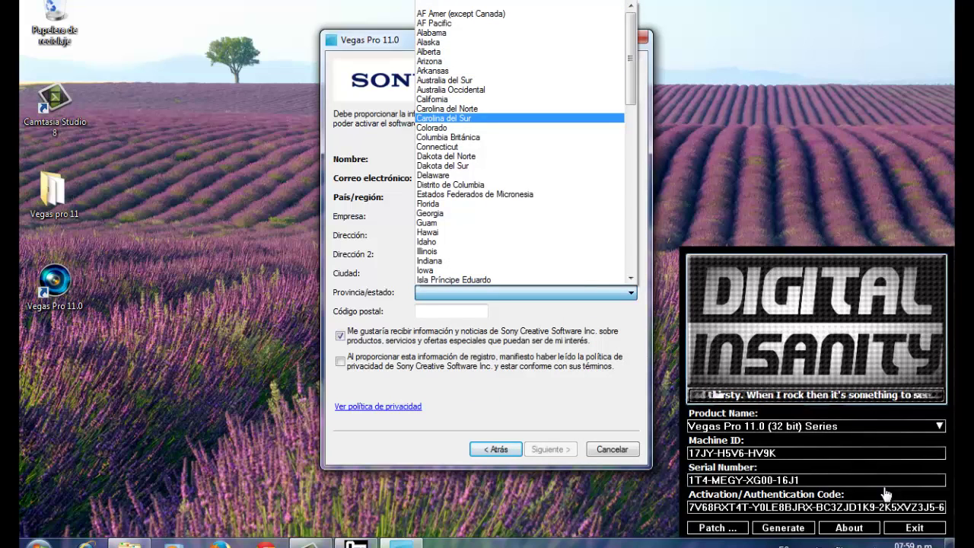
key("Return")
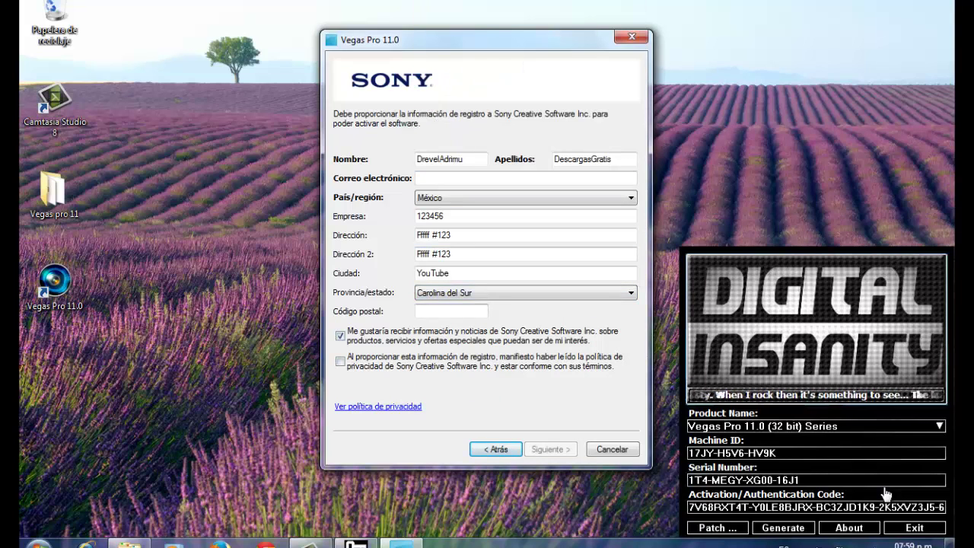
type("230")
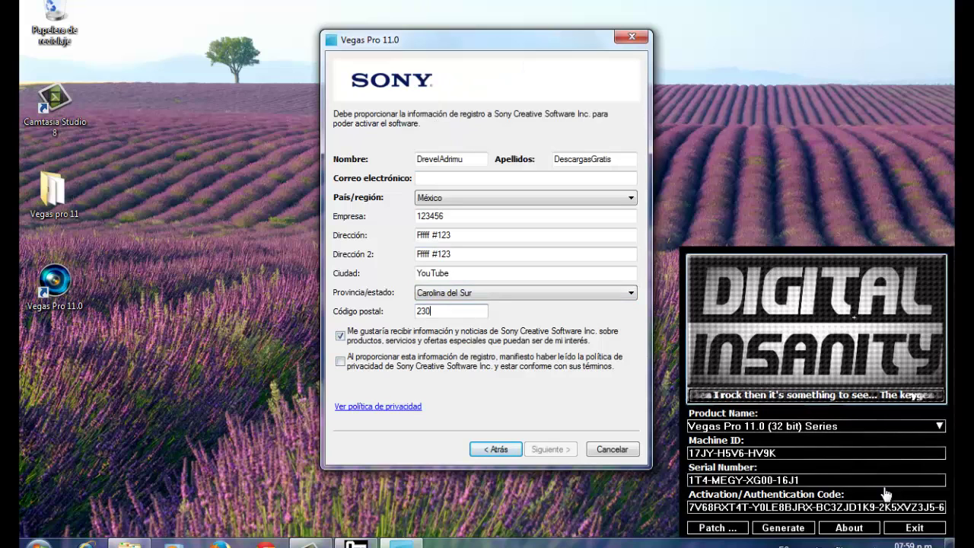
type("89")
Step: Leave the e-mail blank, accept the privacy policy, and submit the form
key("shift+Tab")
key("shift+Tab")
key("shift+Tab")
key("shift+Tab")
key("shift+Tab")
key("shift+Tab")
key("shift+Tab")
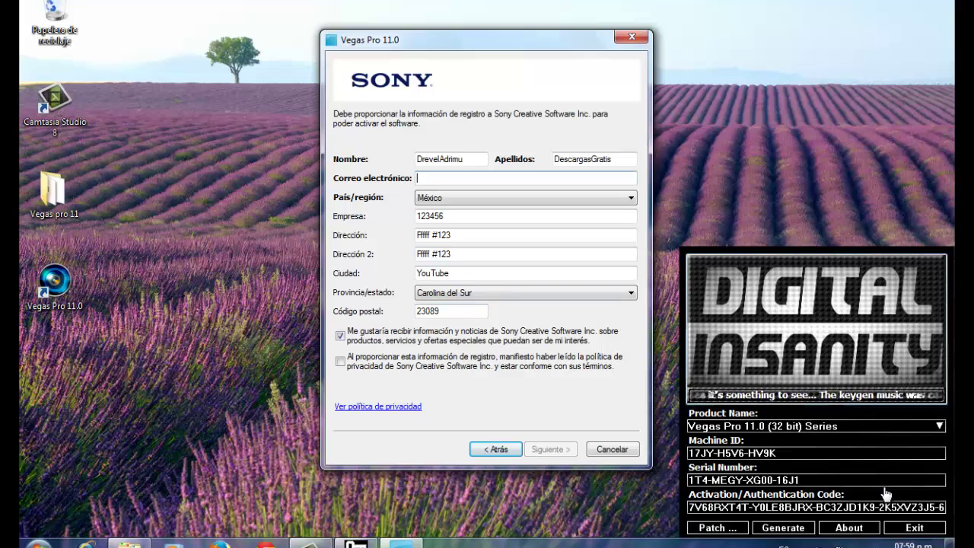
type("d")
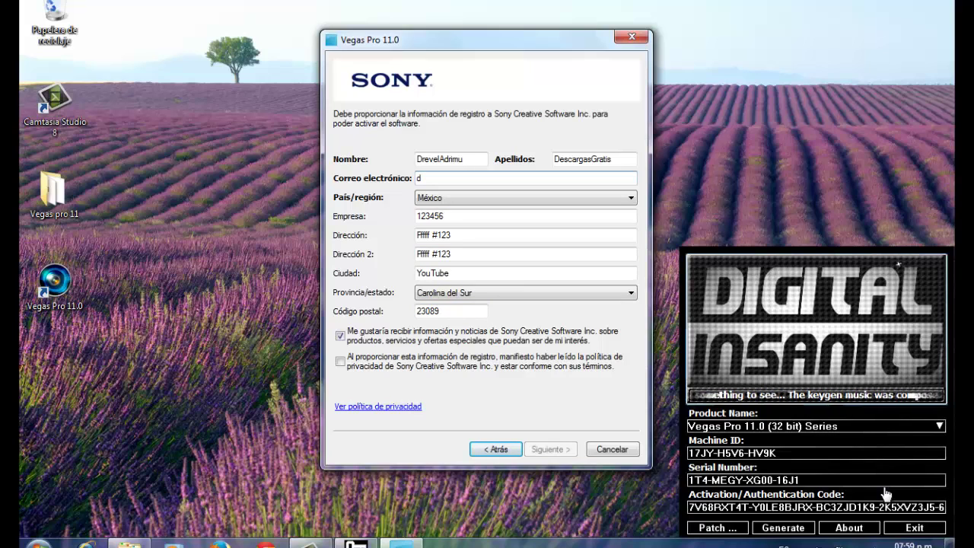
key("BackSpace")
key("Tab")
key("Tab")
key("Tab")
key("Tab")
key("Tab")
key("Tab")
key("Tab")
key("Tab")
key("Tab")
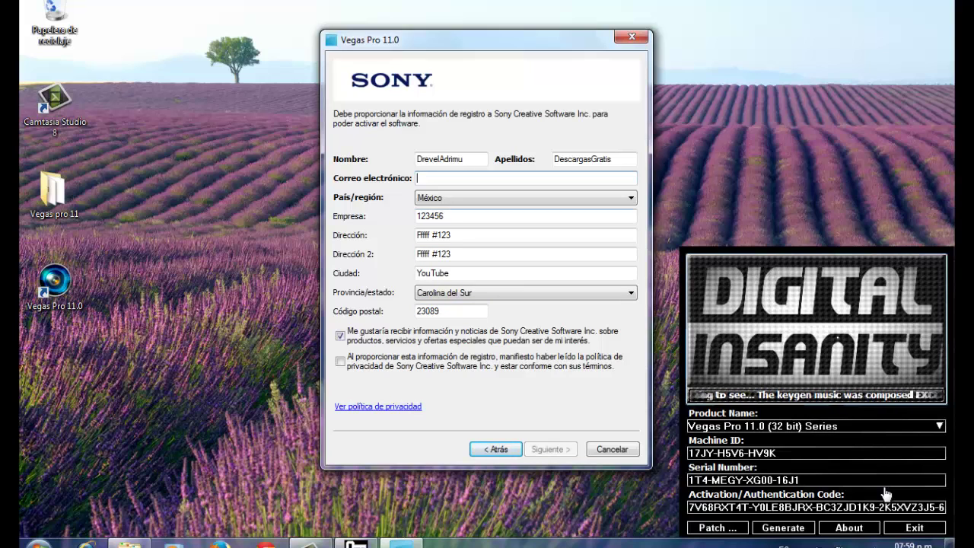
key("space")
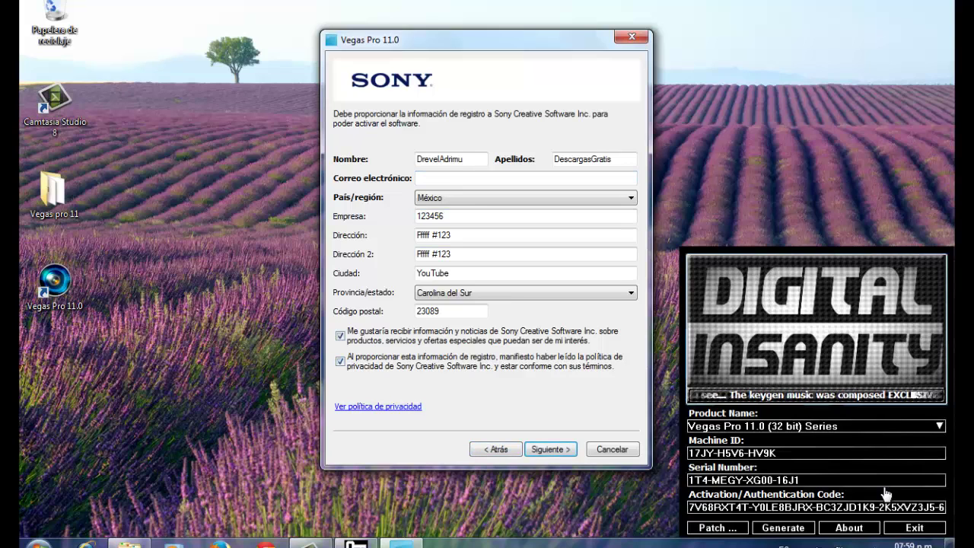
key("space")
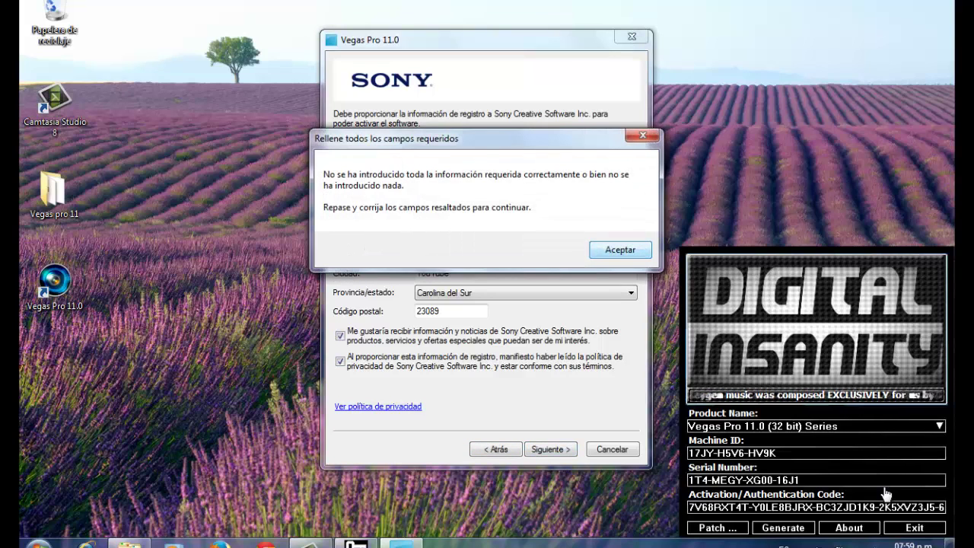
Step: Dismiss the missing-fields warning and enter the user's e-mail address, correcting its mistyped ending
key("Return")
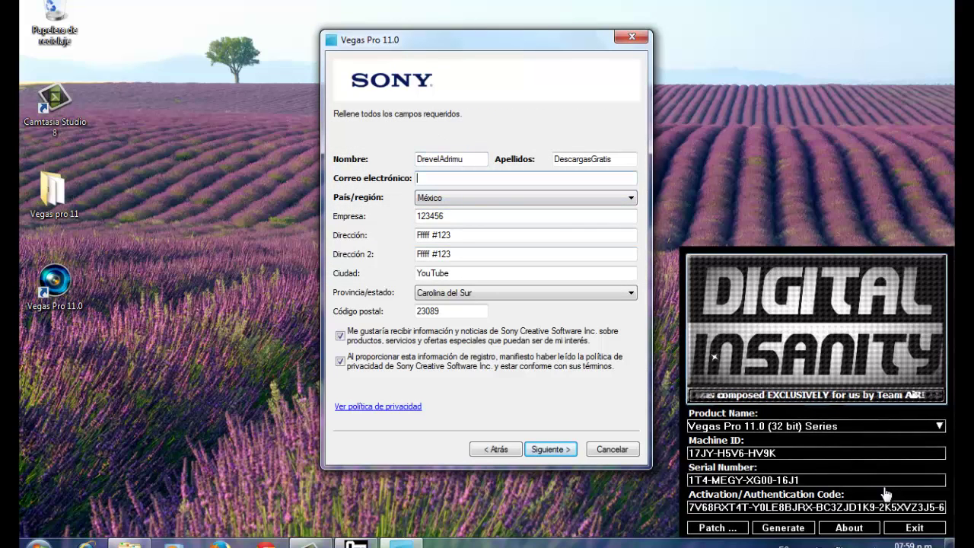
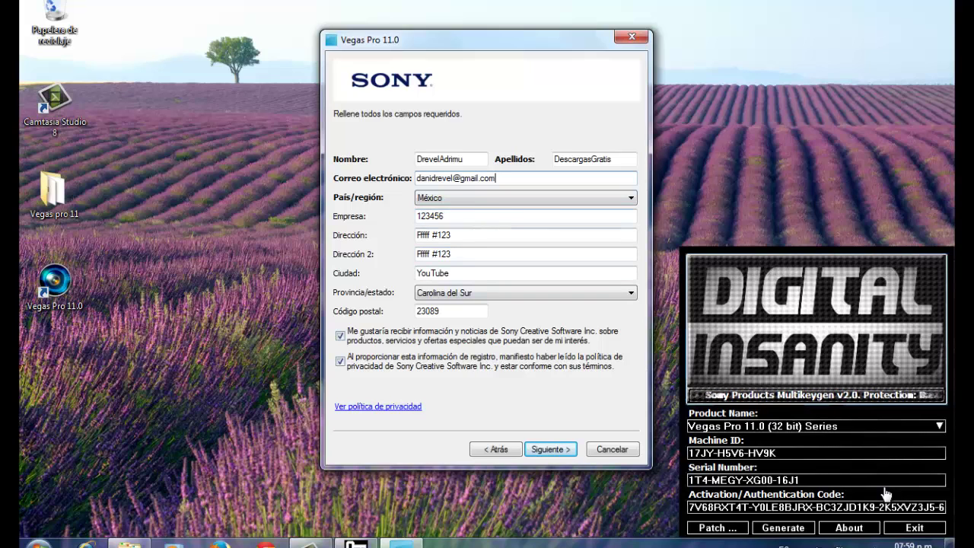
Step: Overwrite the Dirección and Dirección 2 fields with the user's street address
key("Tab")
key("Tab")
key("Tab")
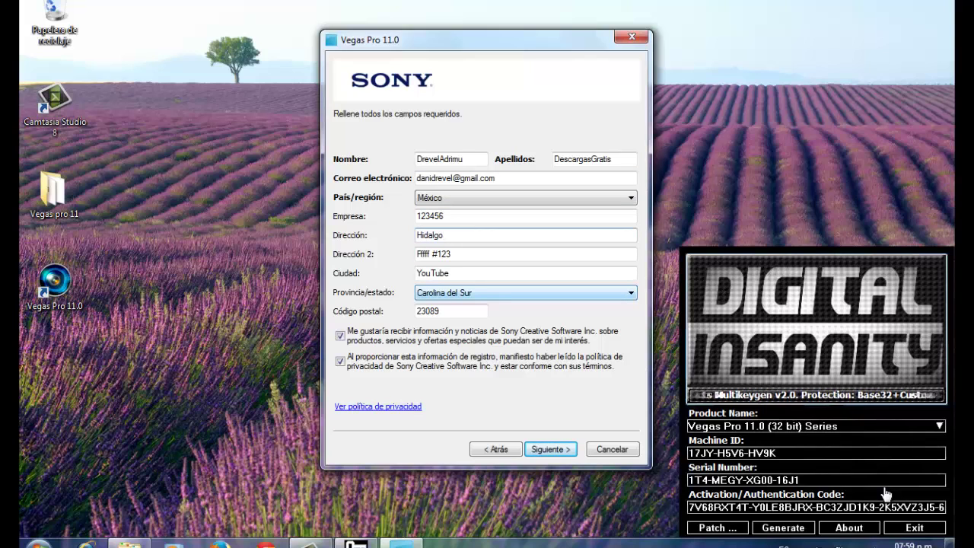
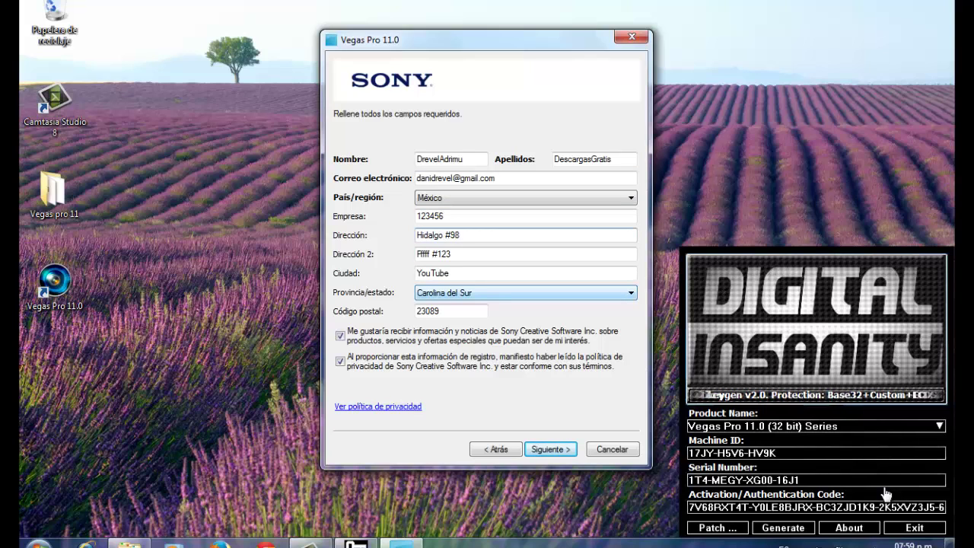
key("Tab")
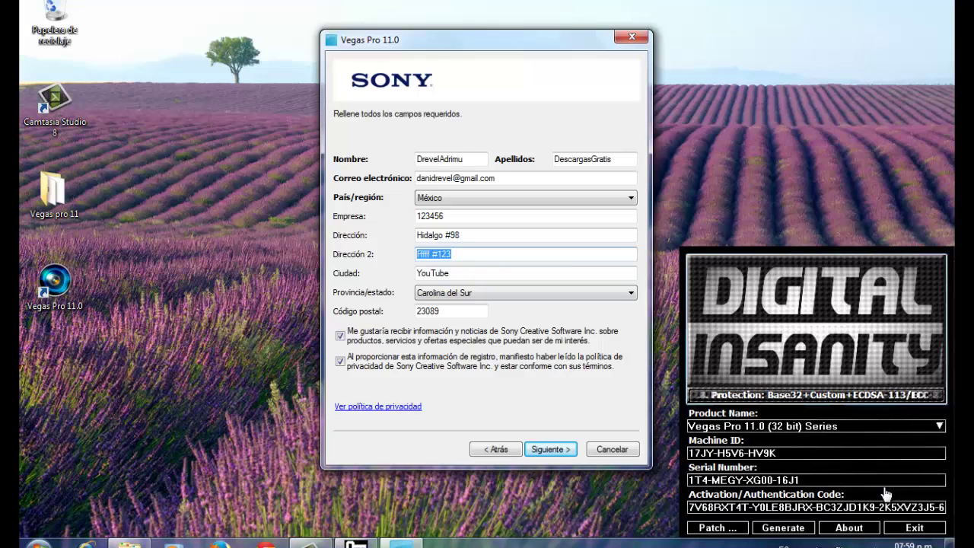
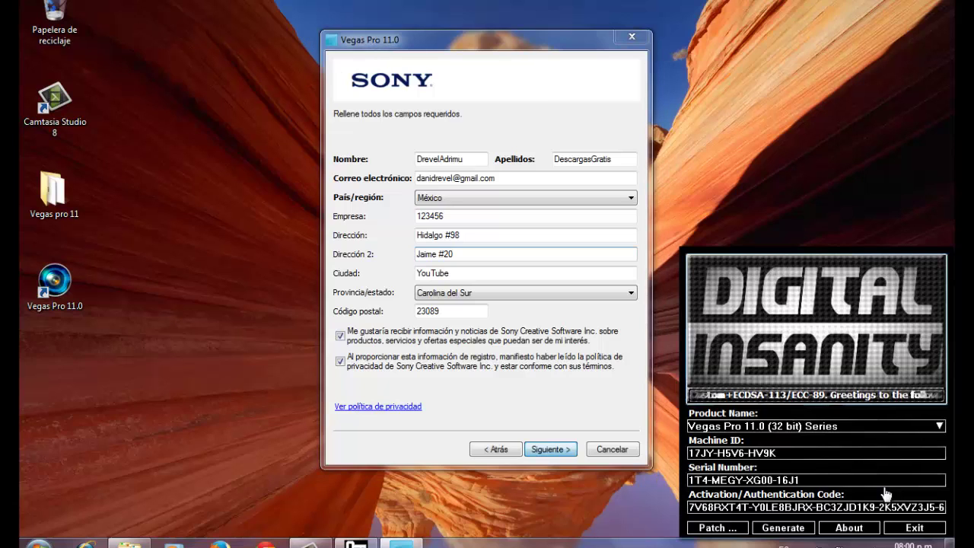
Step: Save the registration details as an .htm file and advance to the authentication code step
key("Return")
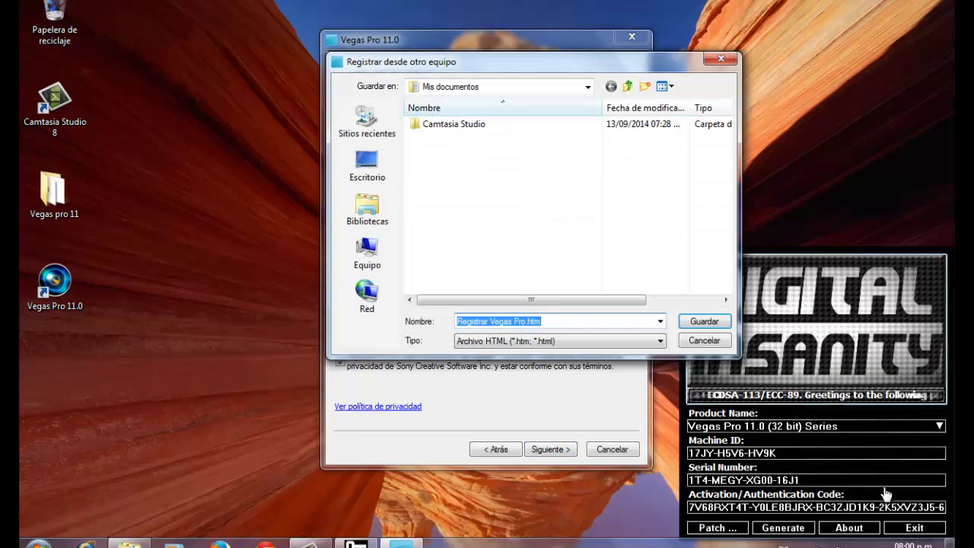
key("Return")
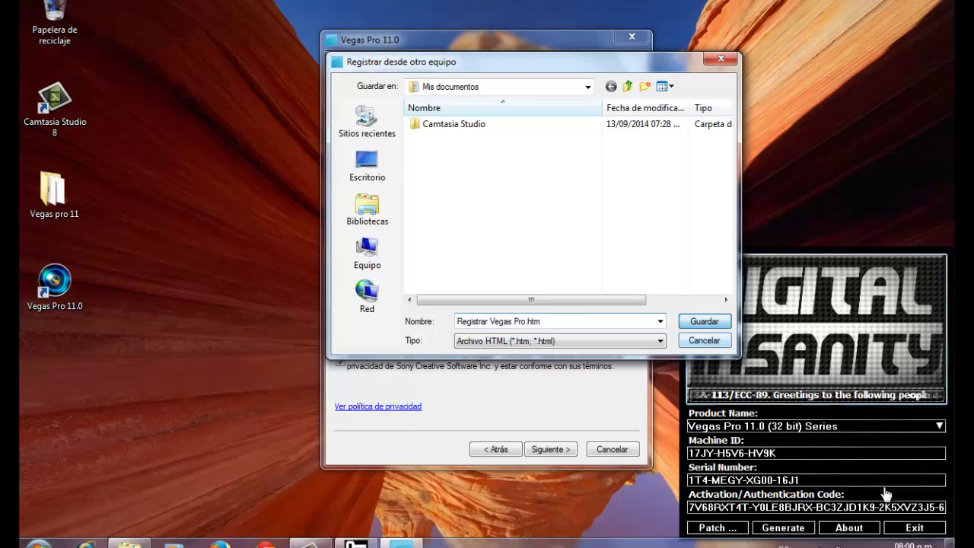
key("Return")
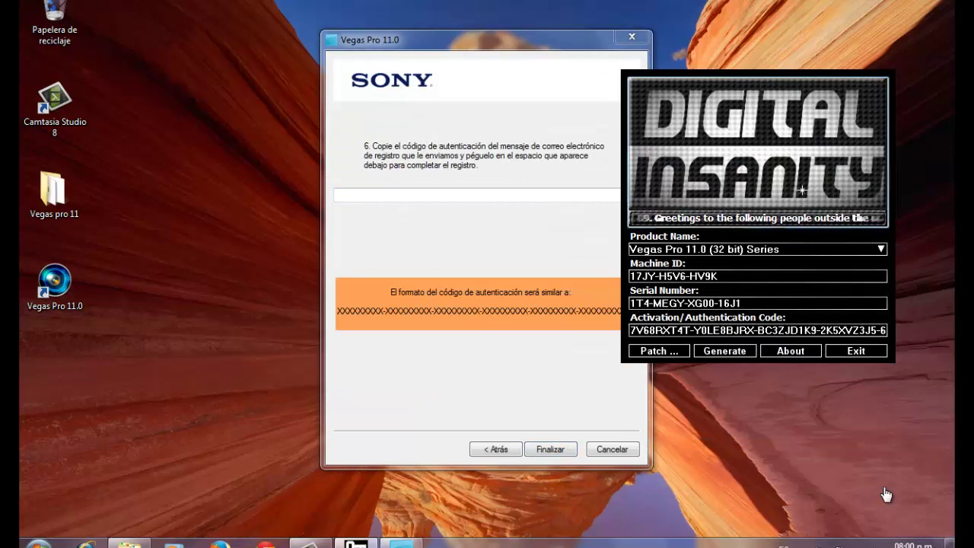
Step: Copy the keygen's activation code, paste it into the authentication field and finish registration
key("shift+Right")
key("shift+Right")
key("shift+Right")
key("shift+Right")
key("shift+Right")
key("shift+Right")
key("shift+Right")
key("shift+Right")
key("shift+Right")
key("shift+Right")
key("shift+Right")
key("shift+Right")
key("shift+Right")
key("shift+Right")
key("shift+Right")
key("shift+Right")
key("shift+Right")
key("shift+Right")
key("shift+Right")
key("shift+Right")
key("ctrl+c")
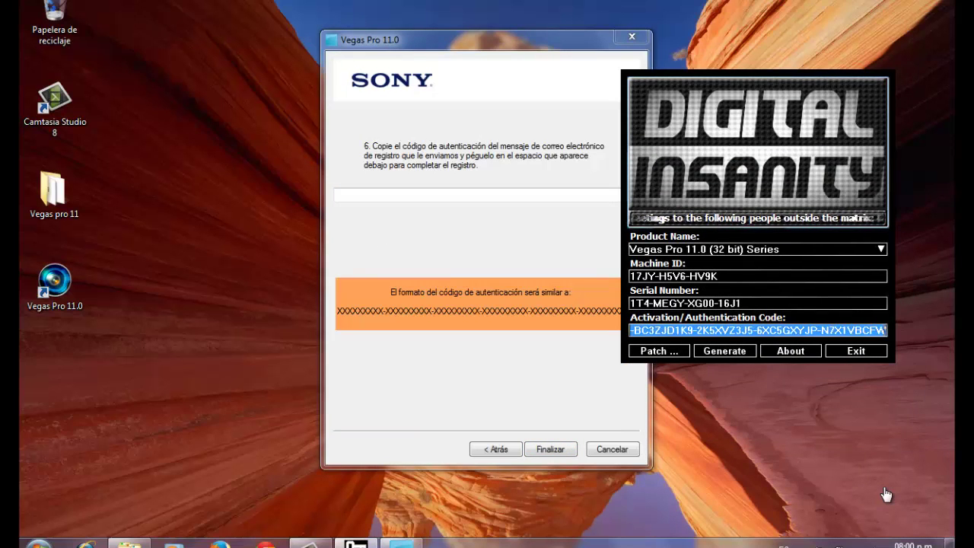
key("Menu")
key("Up")
key("Up")
key("Up")
key("Up")
key("Up")
key("Up")
key("Up")
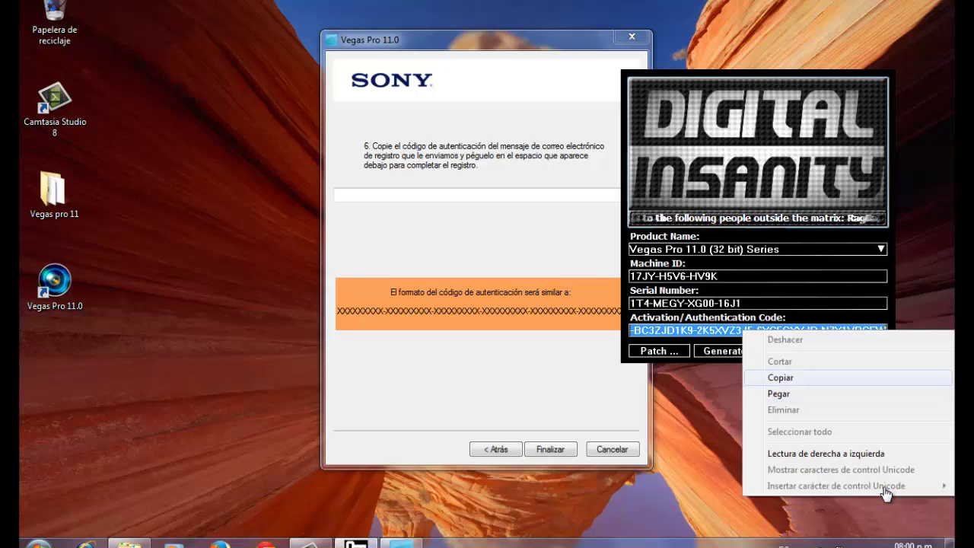
key("Return")
key("alt+Tab")
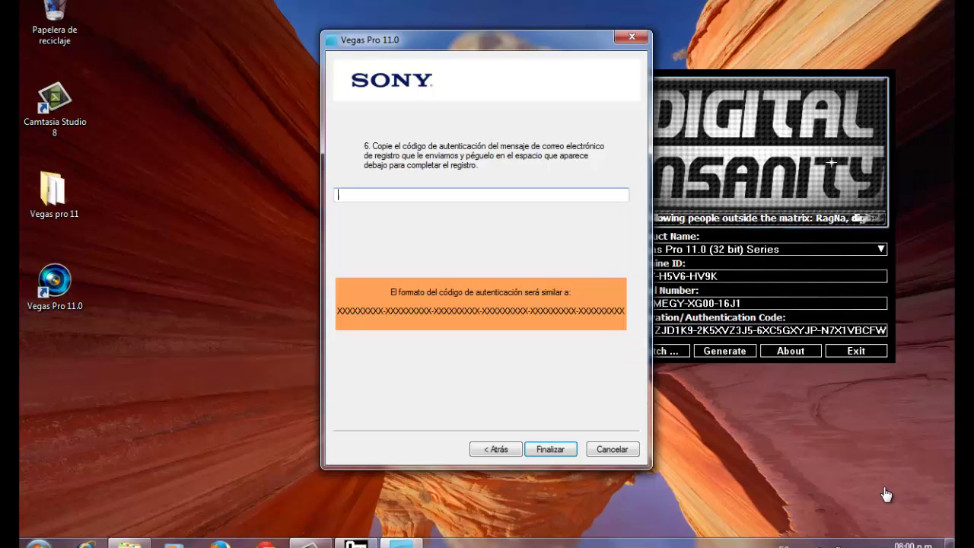
key("ctrl+v")
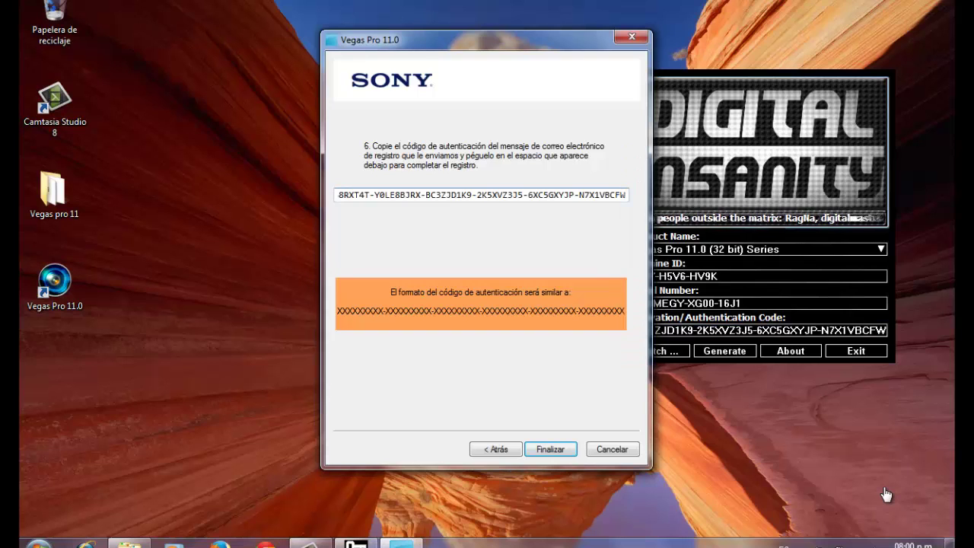
key("Return")
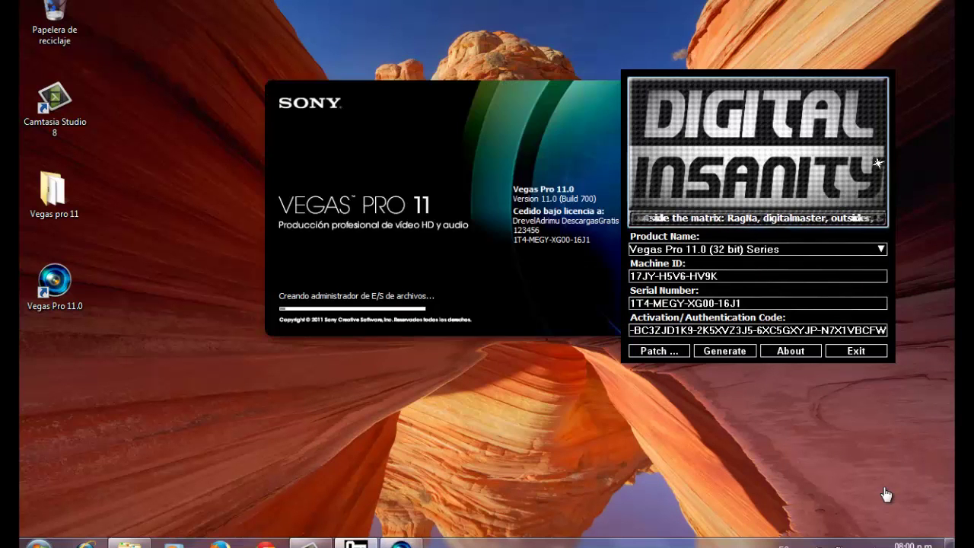
Step: Exit the Digital Insanity keygen, then bring the Vegas pro 11 folder window forward
key("Tab")
key("Tab")
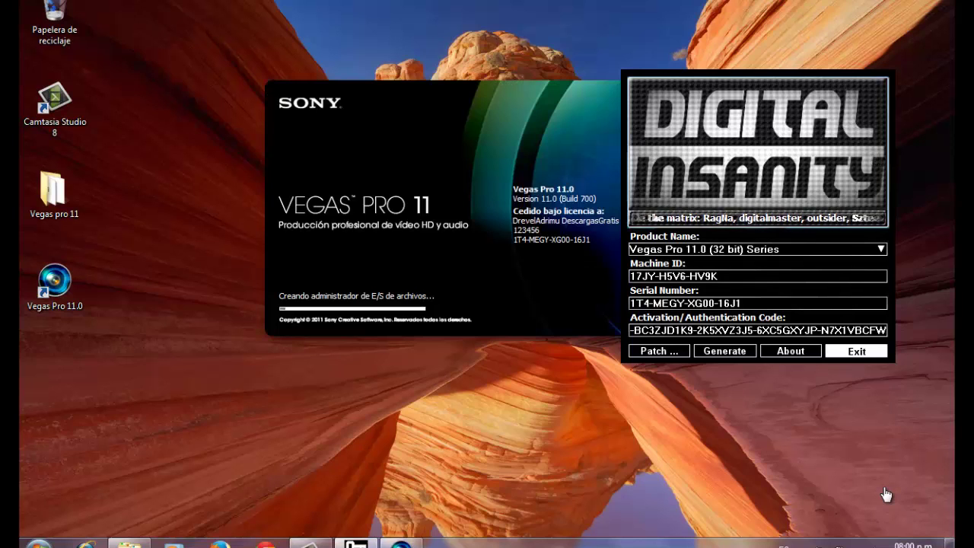
key("Return")
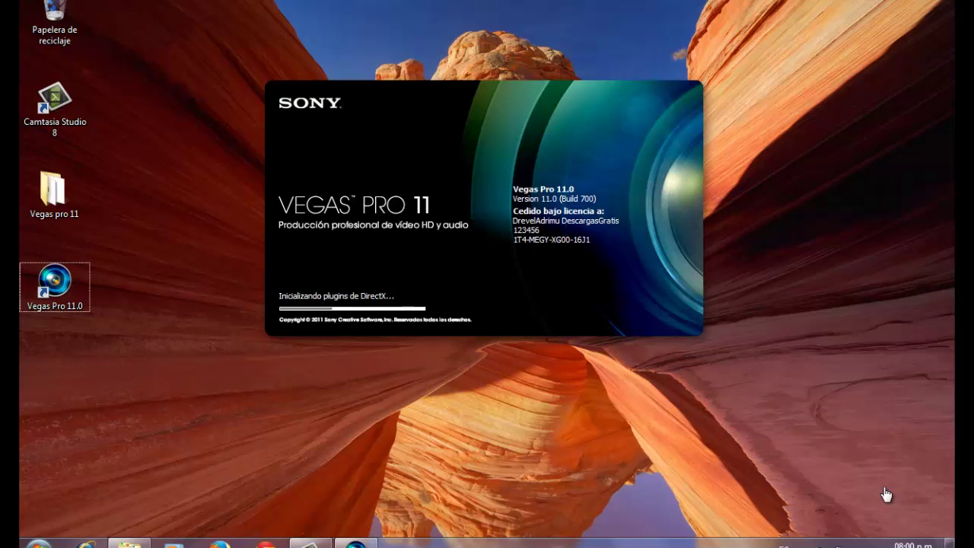
key("alt+Tab")
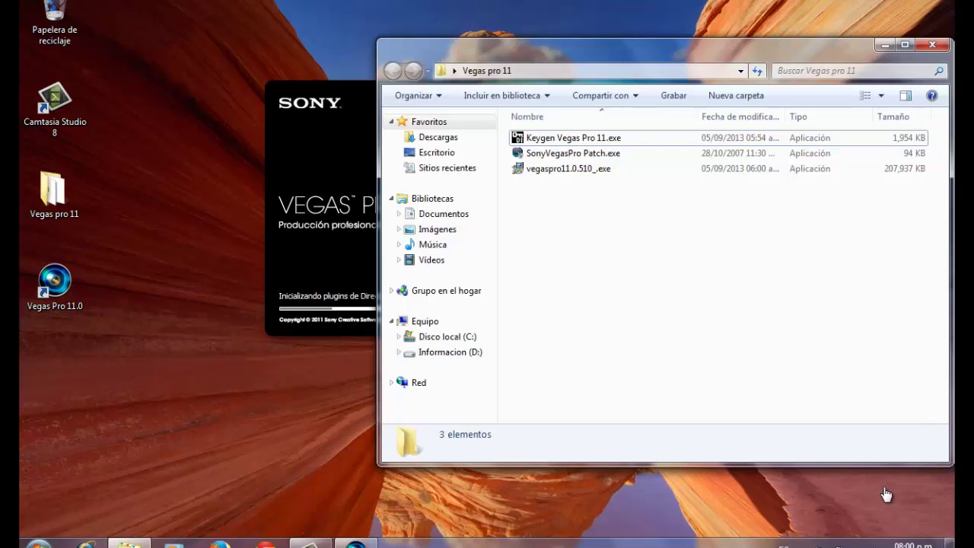
Step: Delete Registrar Vegas Pro.htm from the Documentos library and minimize the Explorer window
key("Down")
key("Down")
key("Down")
key("Down")
key("Down")
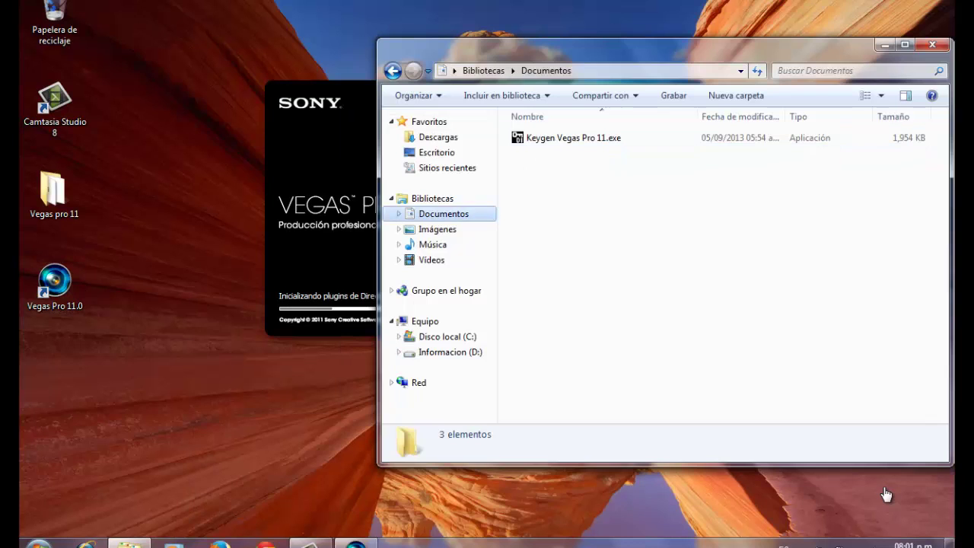
key("Tab")
key("Down")
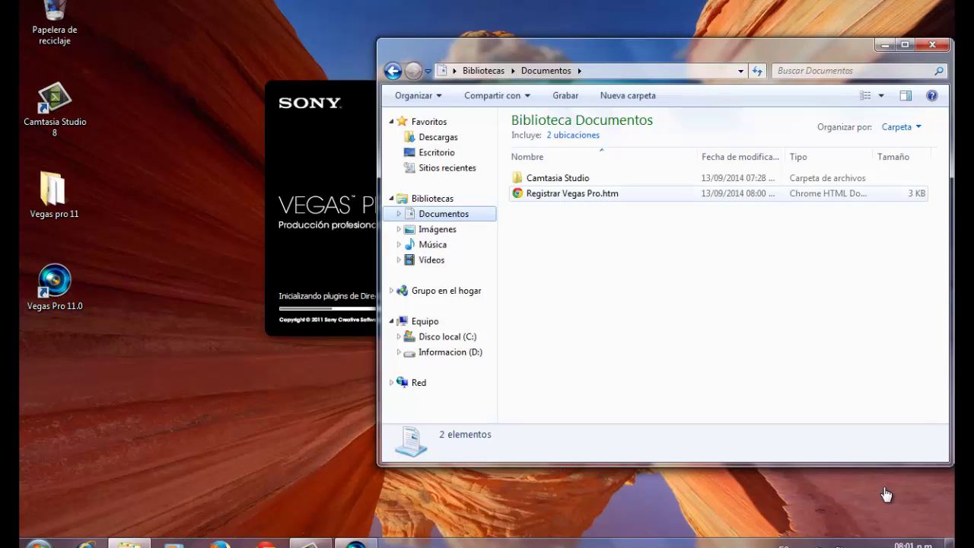
key("Tab")
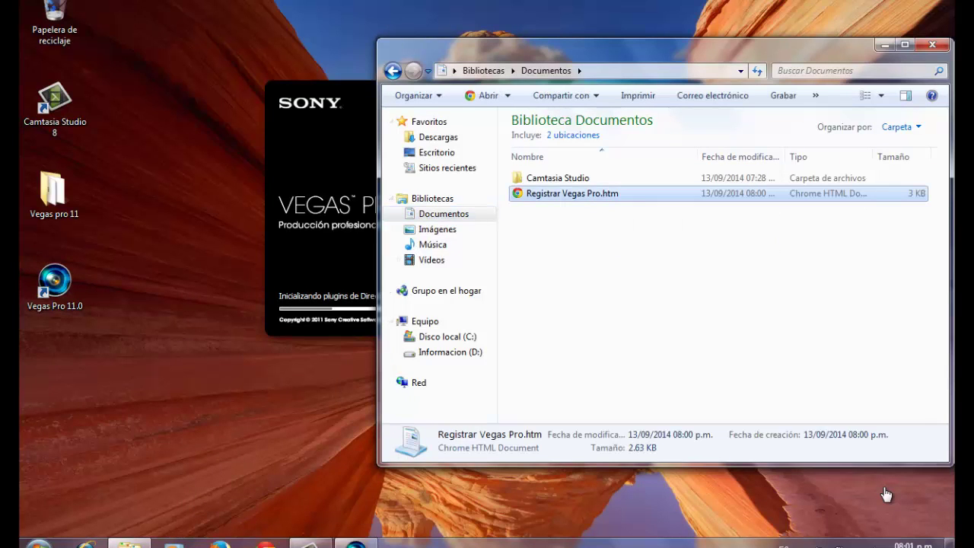
key("Delete")
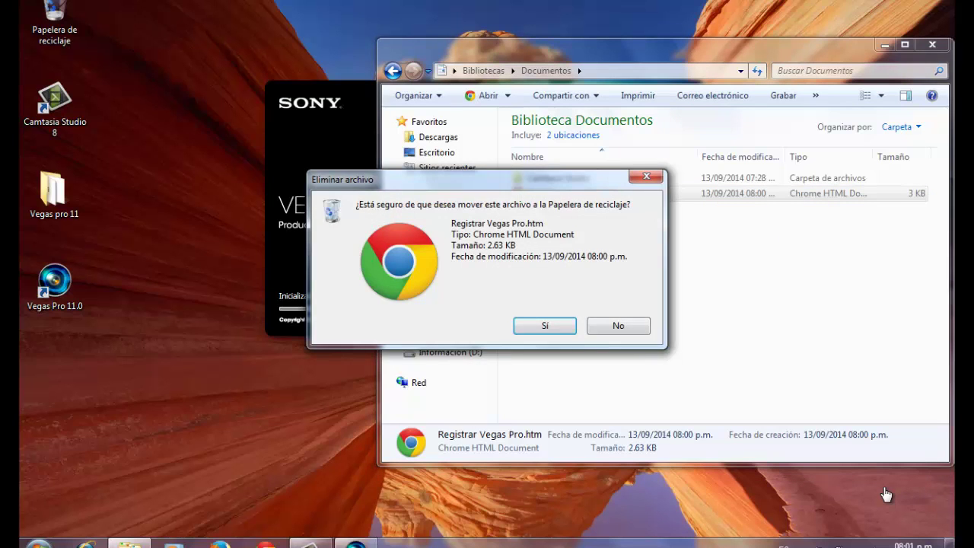
key("Return")
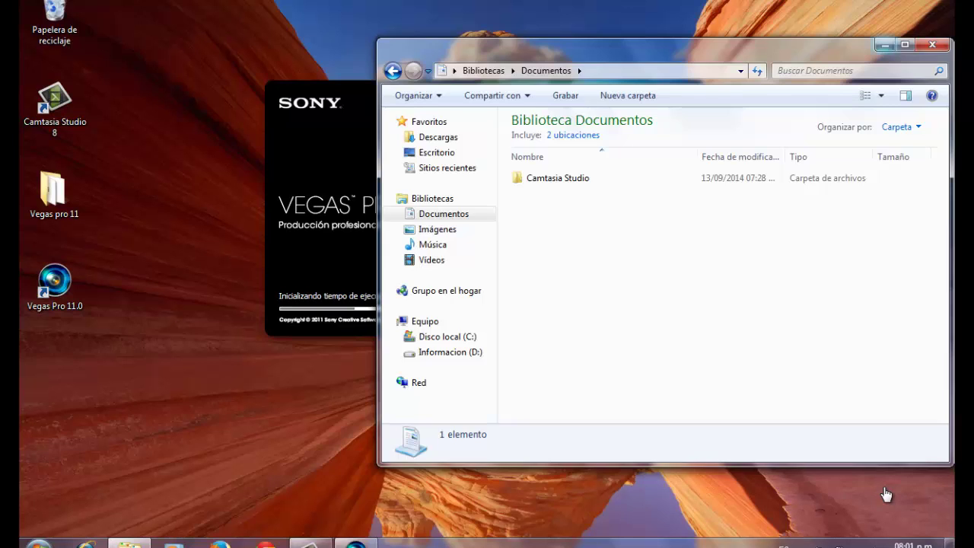
left_click(885, 44)
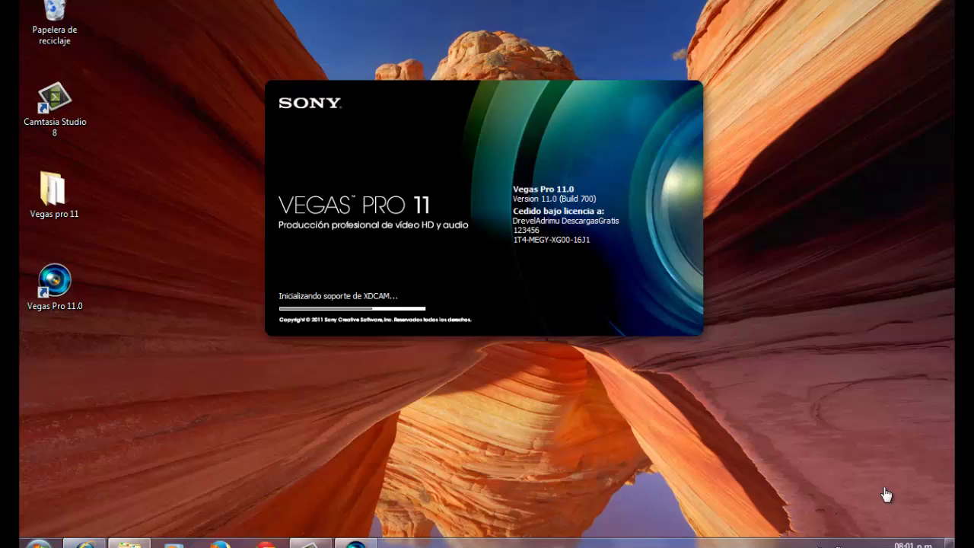
Step: Launch Windows Task Manager from the taskbar's context menu
right_click(355, 542)
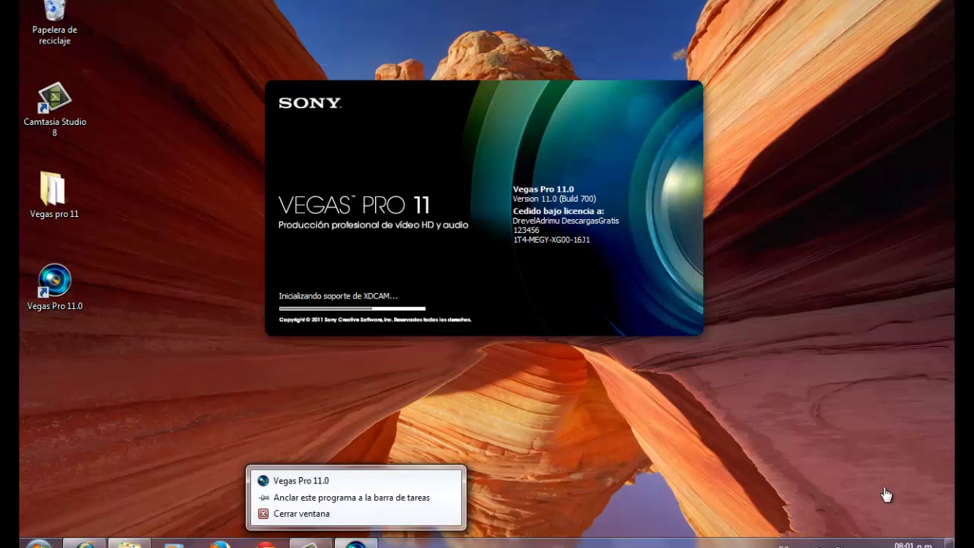
left_click(886, 494)
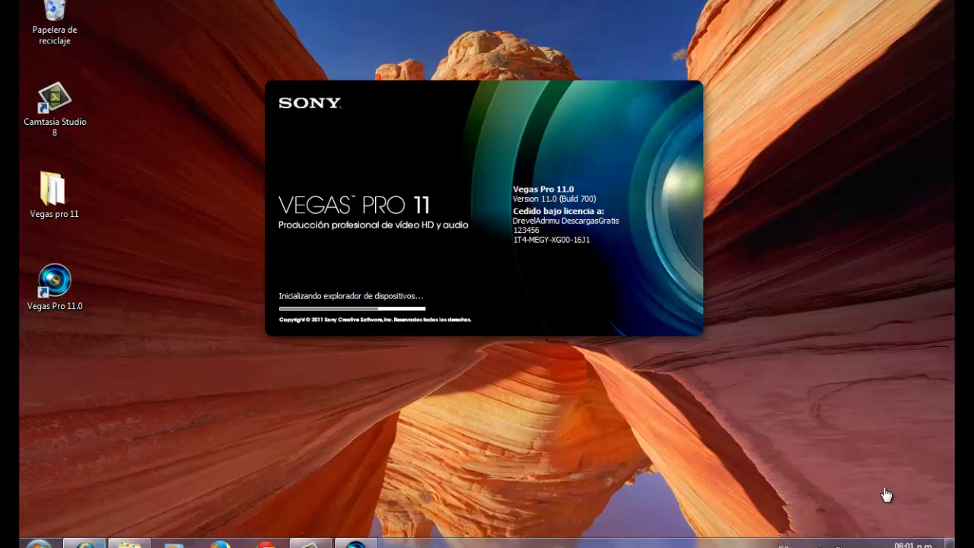
right_click(85, 542)
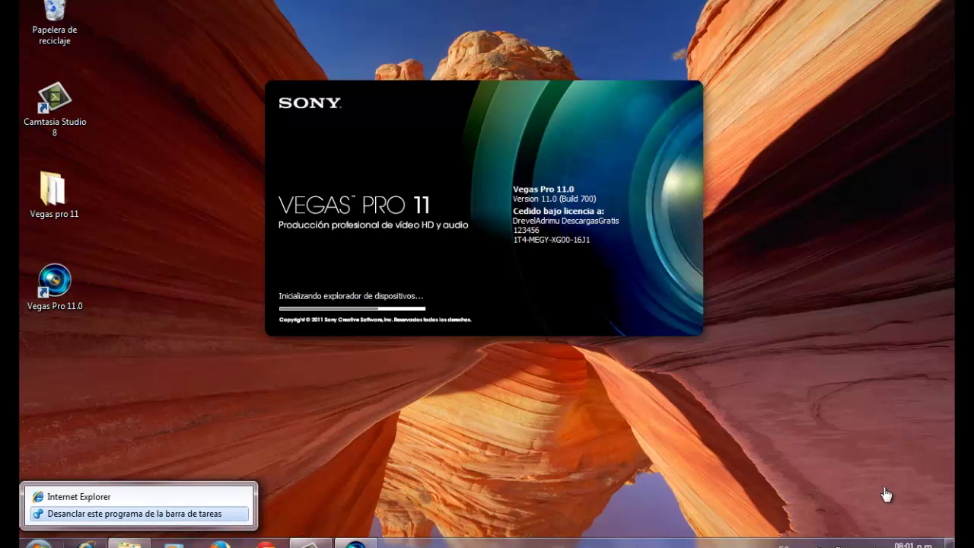
right_click(488, 541)
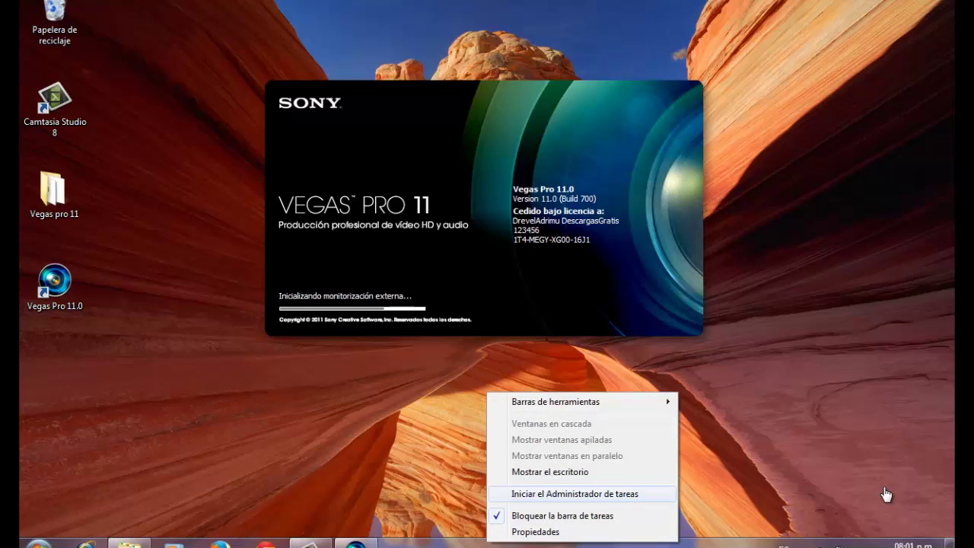
key("Return")
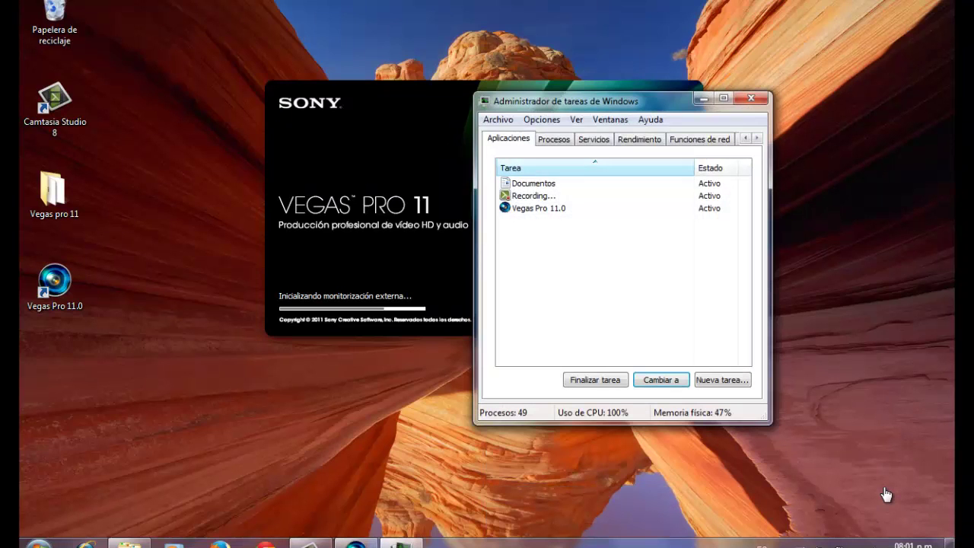
Step: End the iexplore.exe process on the Procesos list and close Task Manager
key("ctrl+Tab")
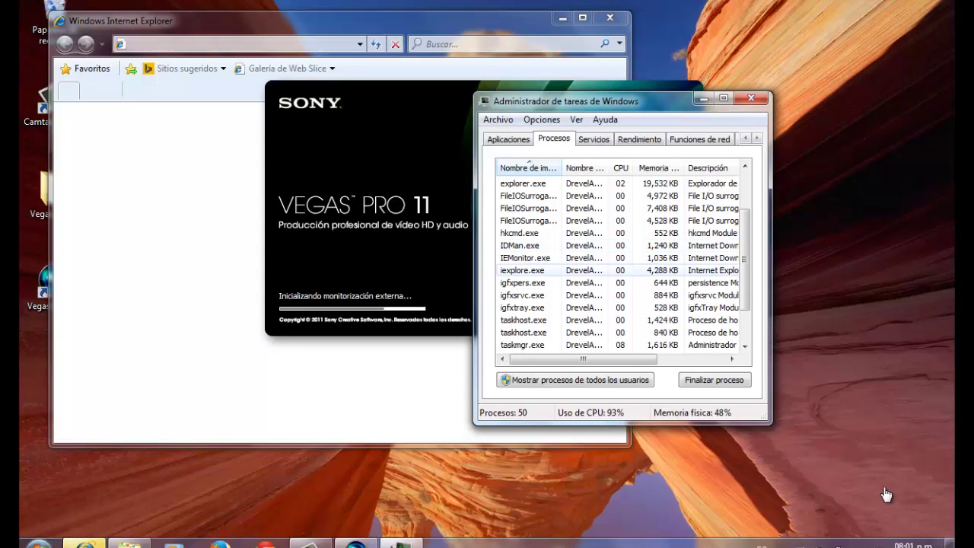
key("Delete")
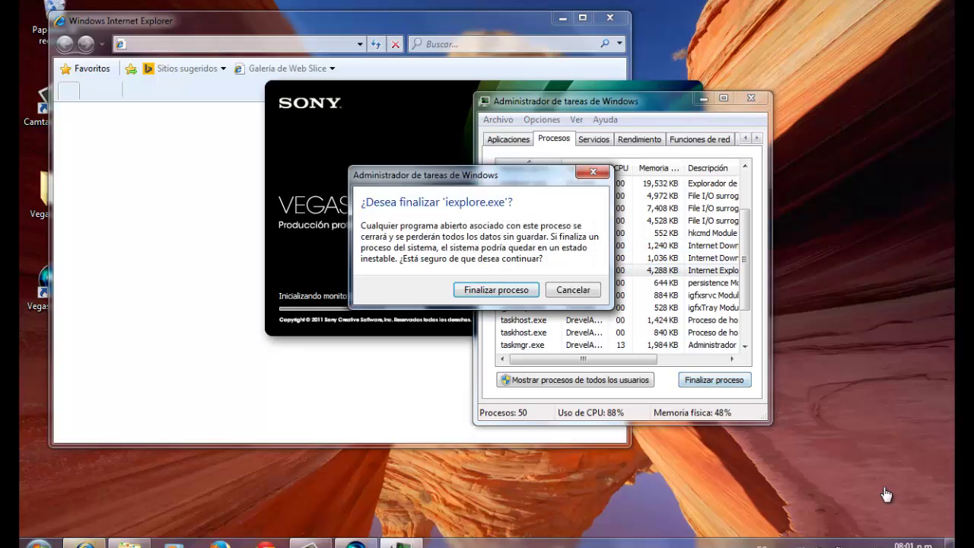
key("Return")
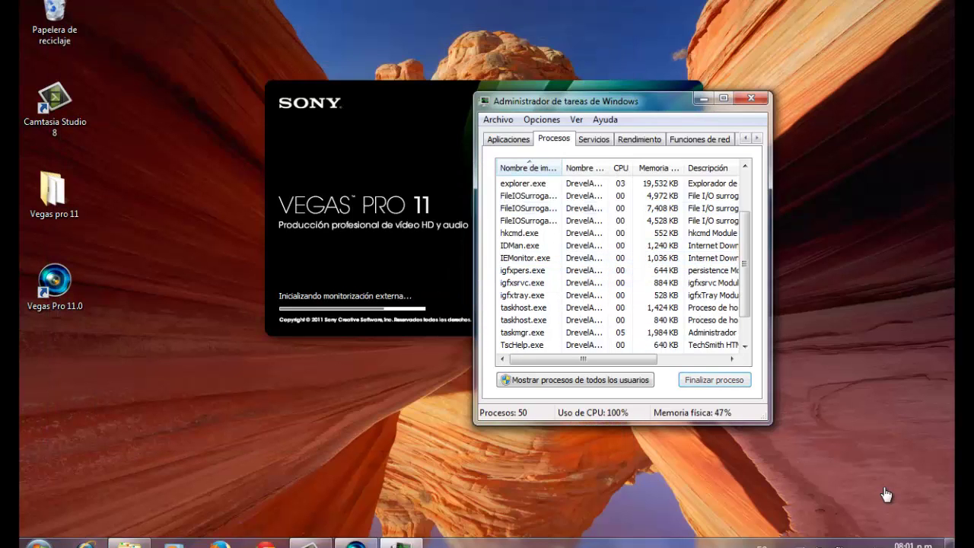
key("alt+F4")
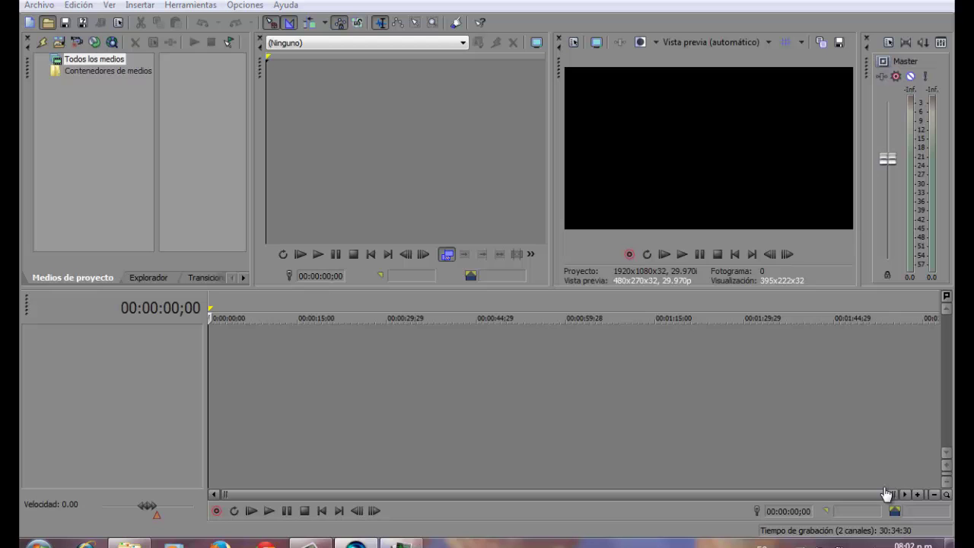
Step: Cancel the Abrir dialog and add a new video track to the timeline
key("ctrl+o")
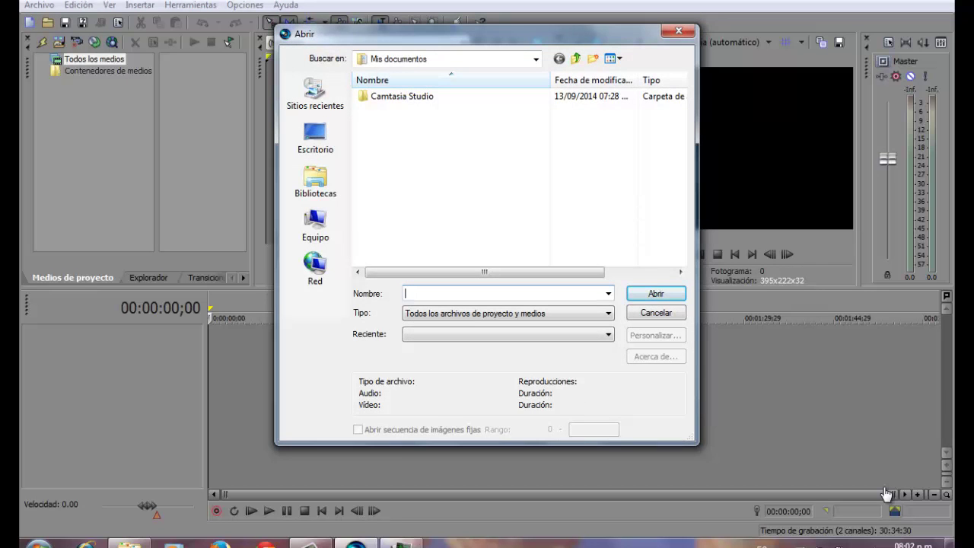
key("Escape")
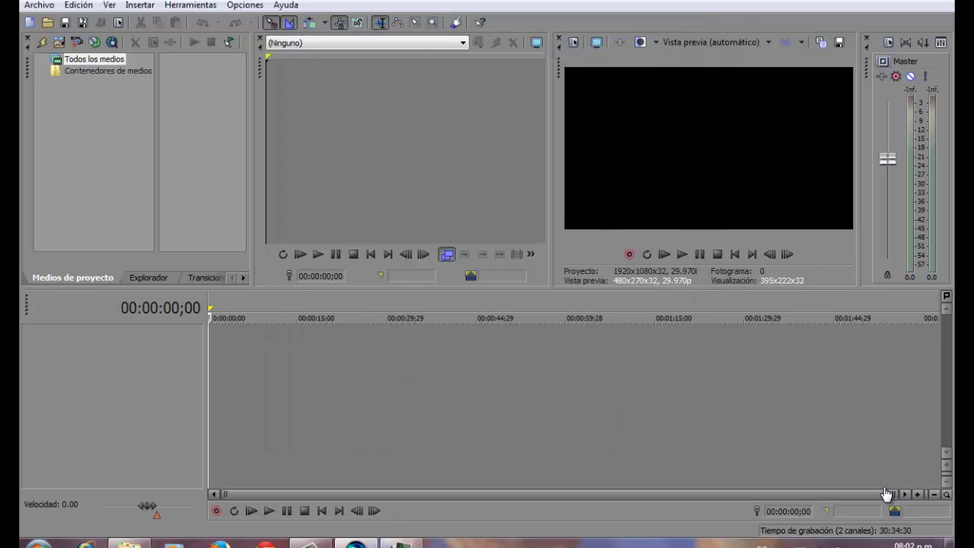
key("Menu")
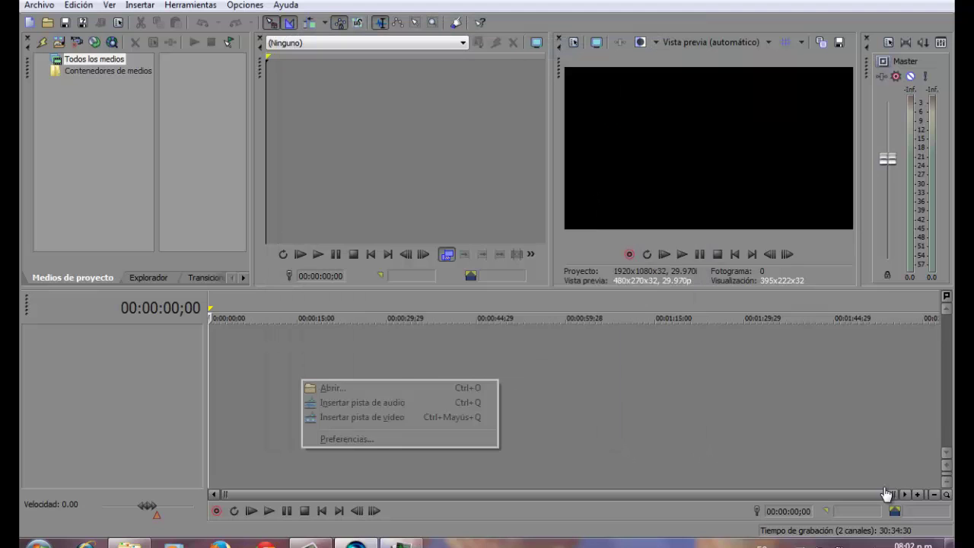
key("Down")
key("Down")
key("Return")
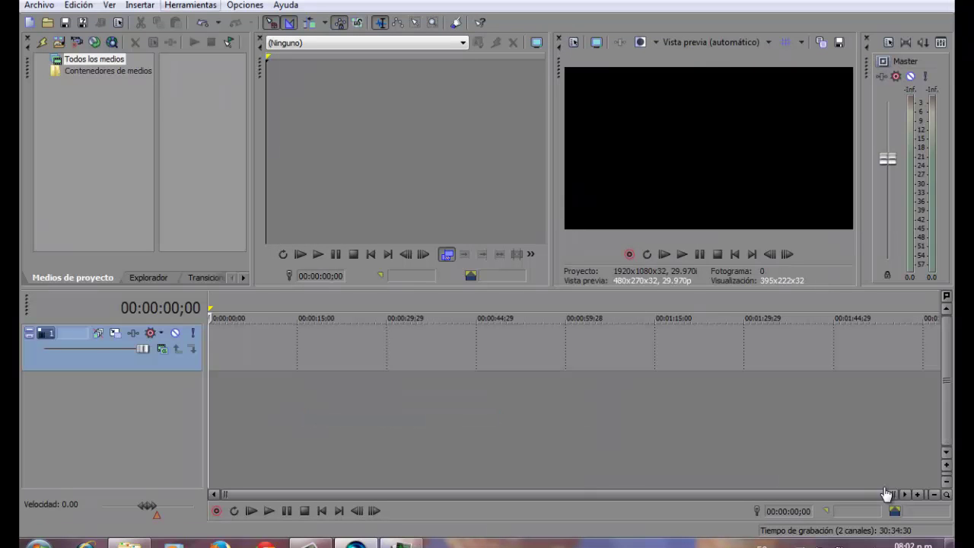
Step: Insert a Medios de texto event onto the new video track
key("alt+i")
key("Down")
key("Down")
key("Down")
key("Down")
key("Down")
key("Down")
key("Down")
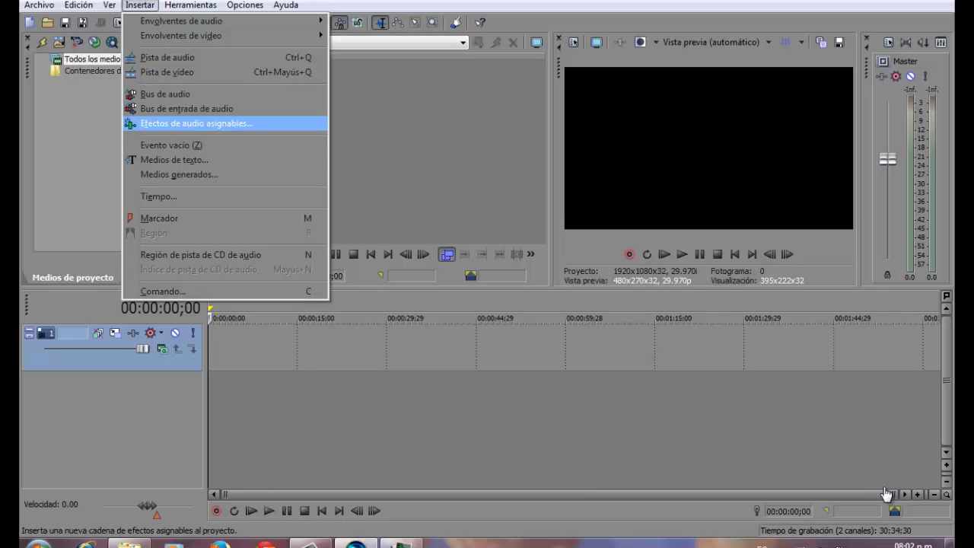
key("Down")
key("Down")
key("Down")
key("Down")
key("Up")
key("Up")
key("Return")
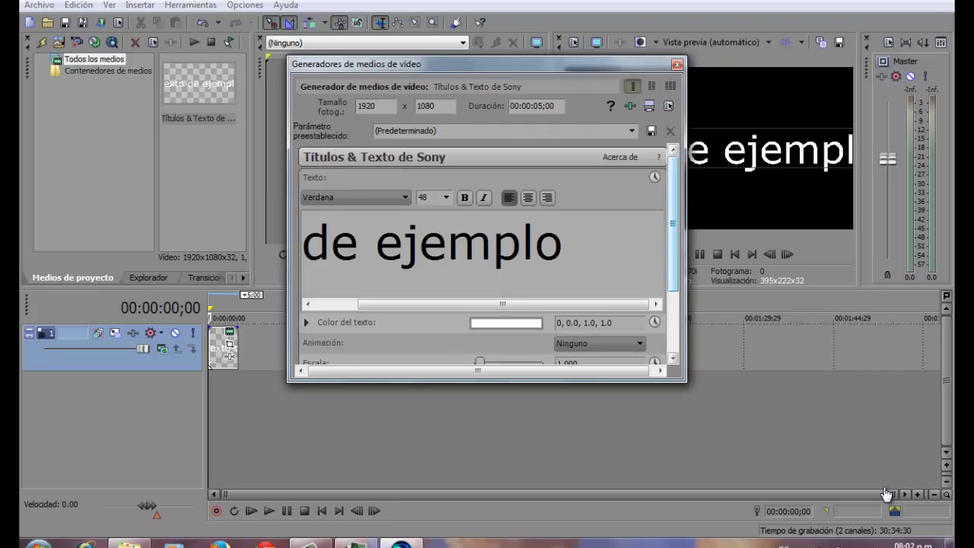
Step: Change the title text to 'Espero que te sirva :D', close the generator dialog, and begin quitting Vegas
scroll(886, 494, "down", 2)
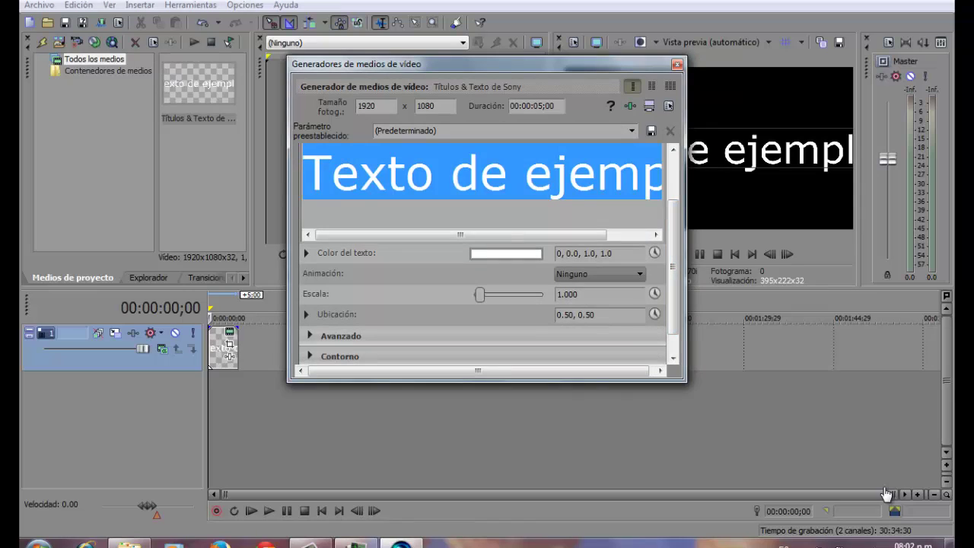
type("Espero que ")
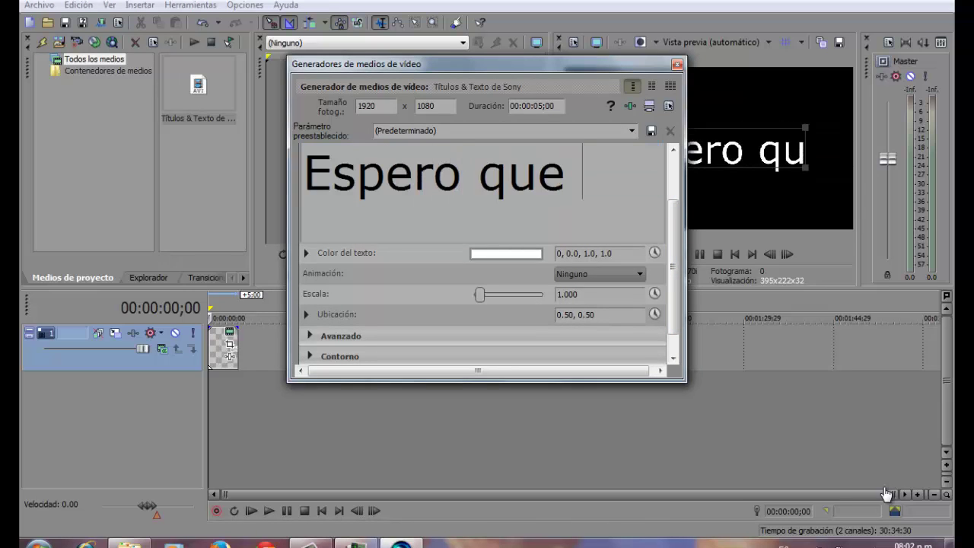
type("te sirva")
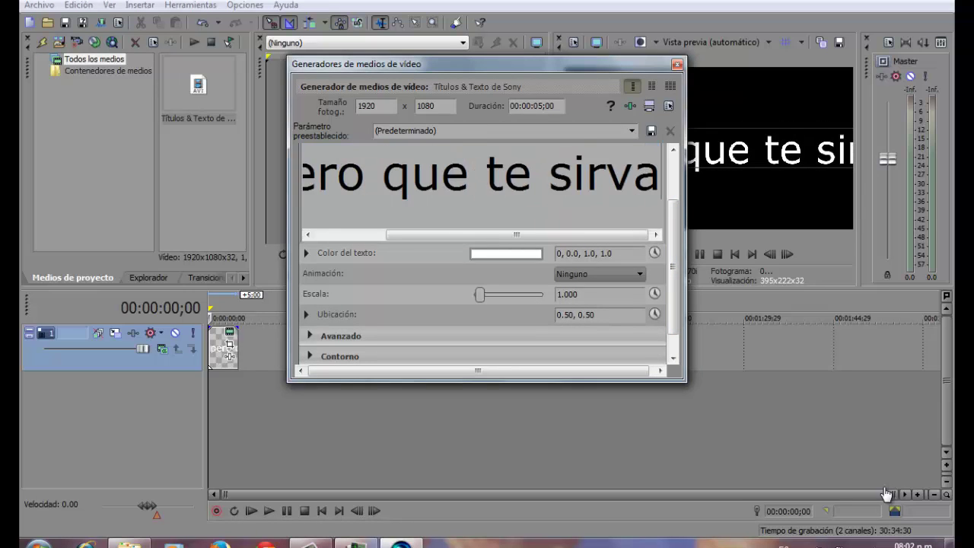
type(" :D")
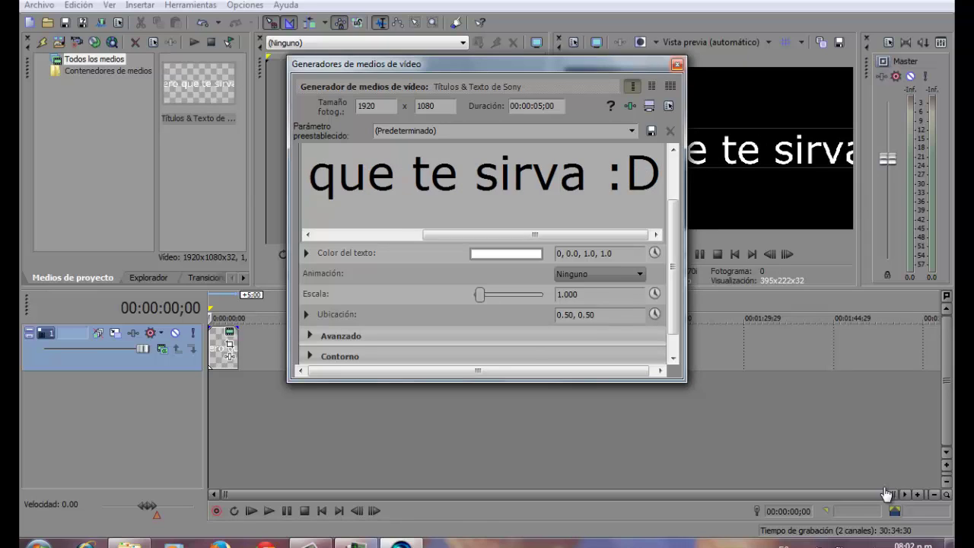
key("alt+F4")
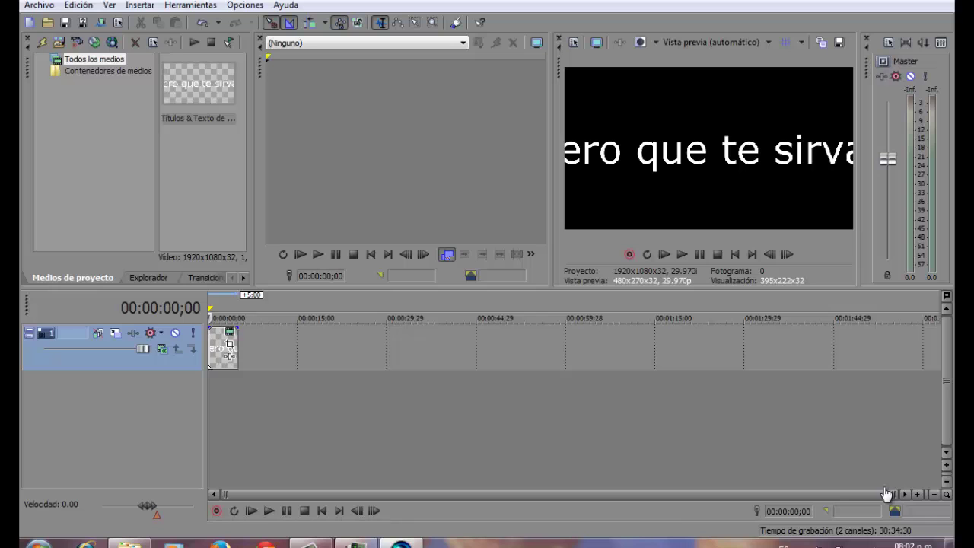
key("alt+F4")
Step: Close Vegas Pro without saving and bring up the Camtasia Recorder panel
key("n")
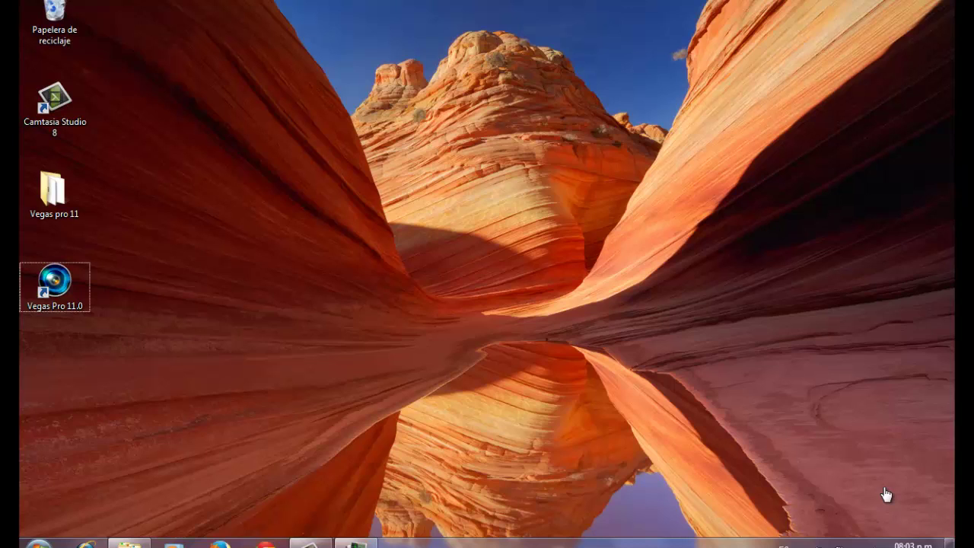
key("alt+Tab")
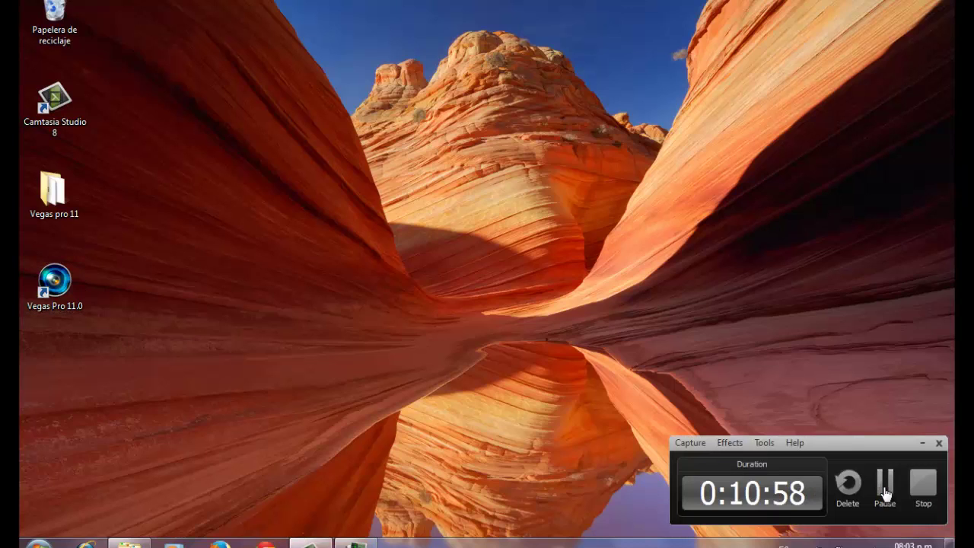